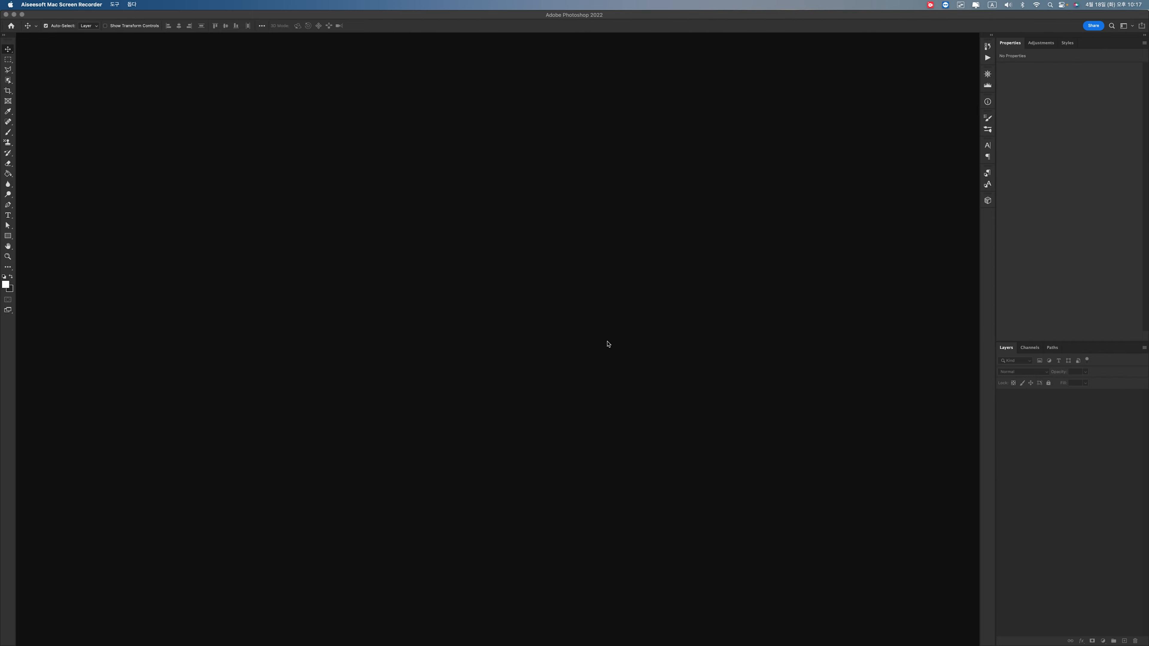
Examine the collapsed side panels one after another, including Brush Settings, Brushes and 3D, dismissing the 3D notice.
left_click(480, 132)
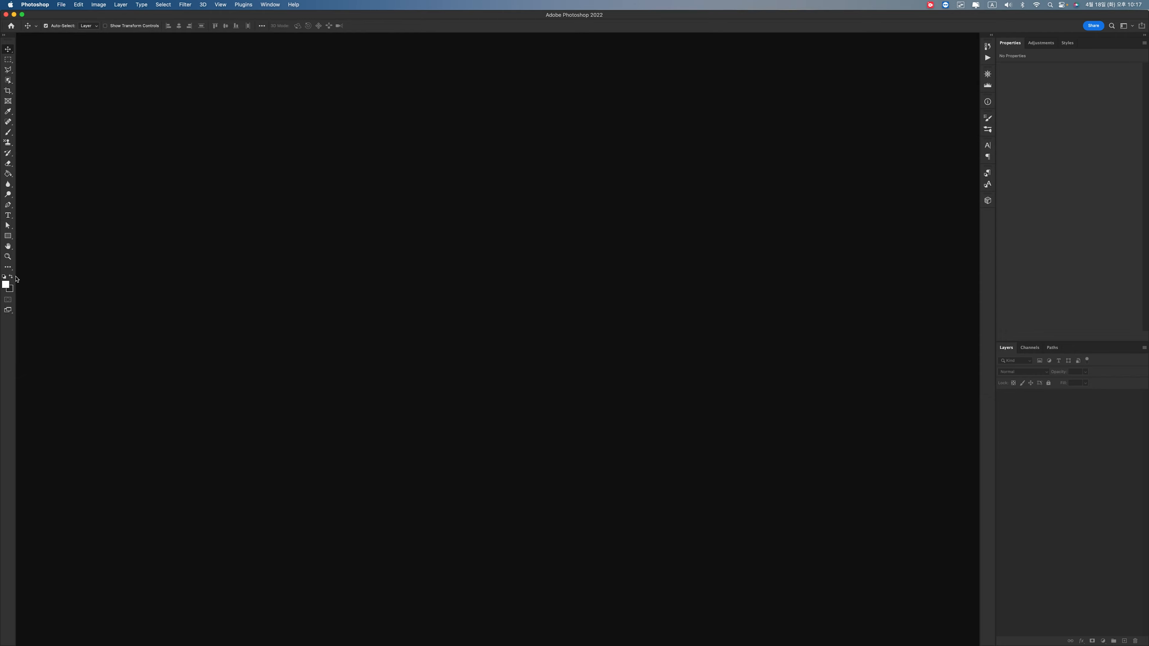
left_click(988, 47)
left_click(987, 58)
left_click(987, 74)
left_click(988, 85)
left_click(988, 101)
left_click(988, 118)
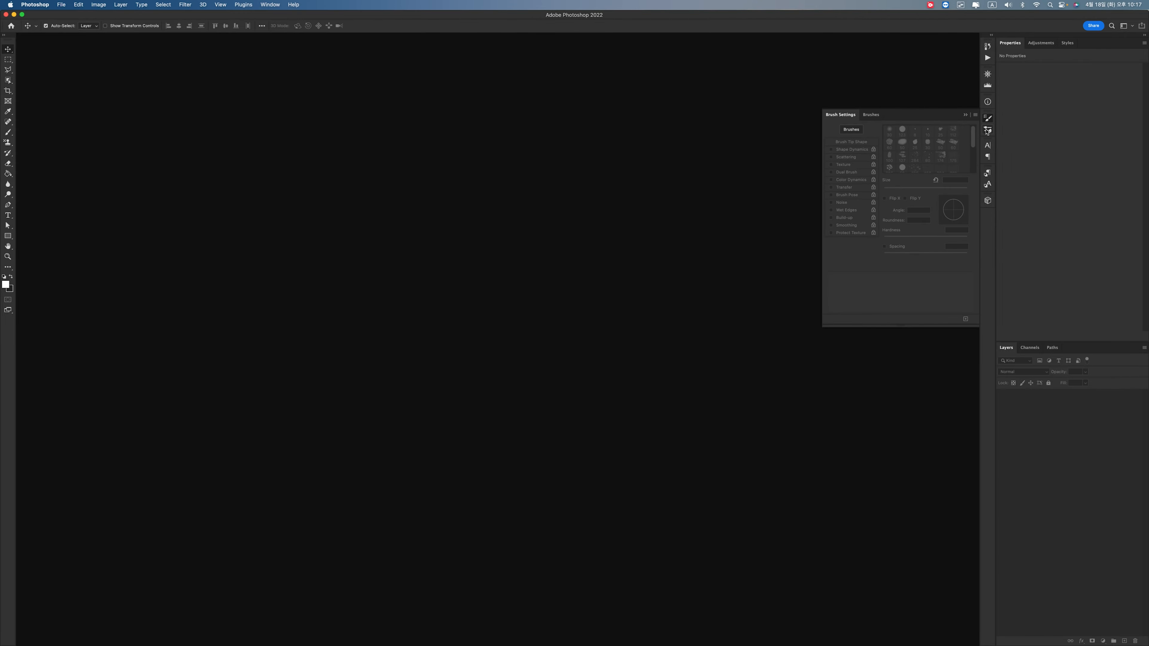
left_click(988, 129)
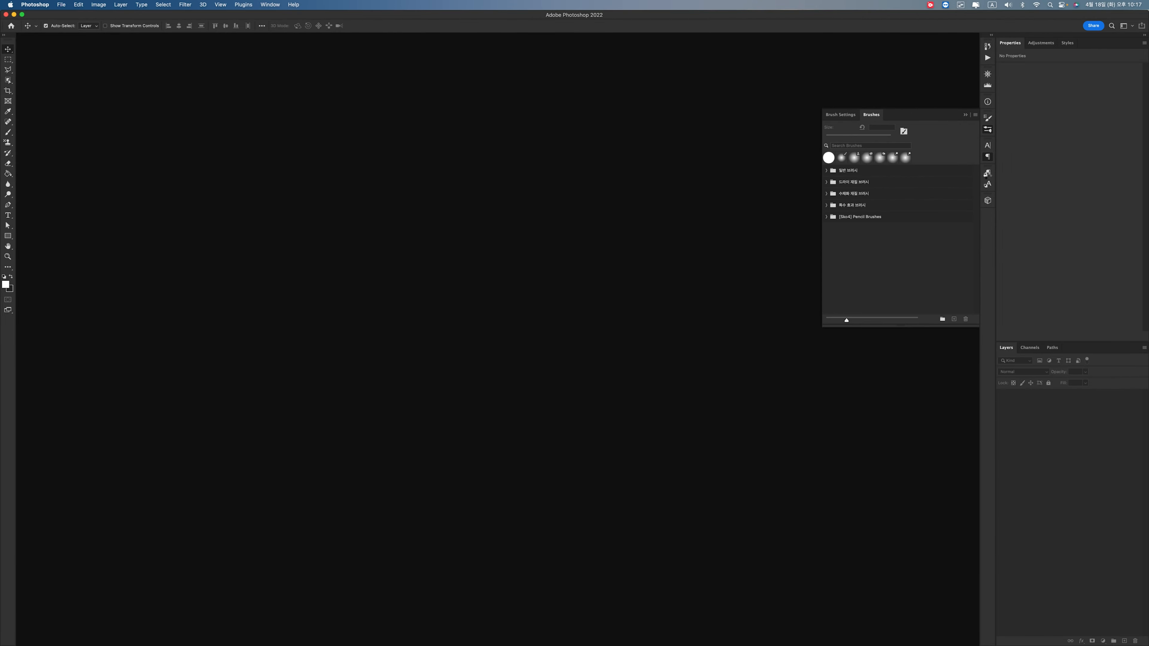
left_click(988, 174)
left_click(987, 184)
left_click(988, 200)
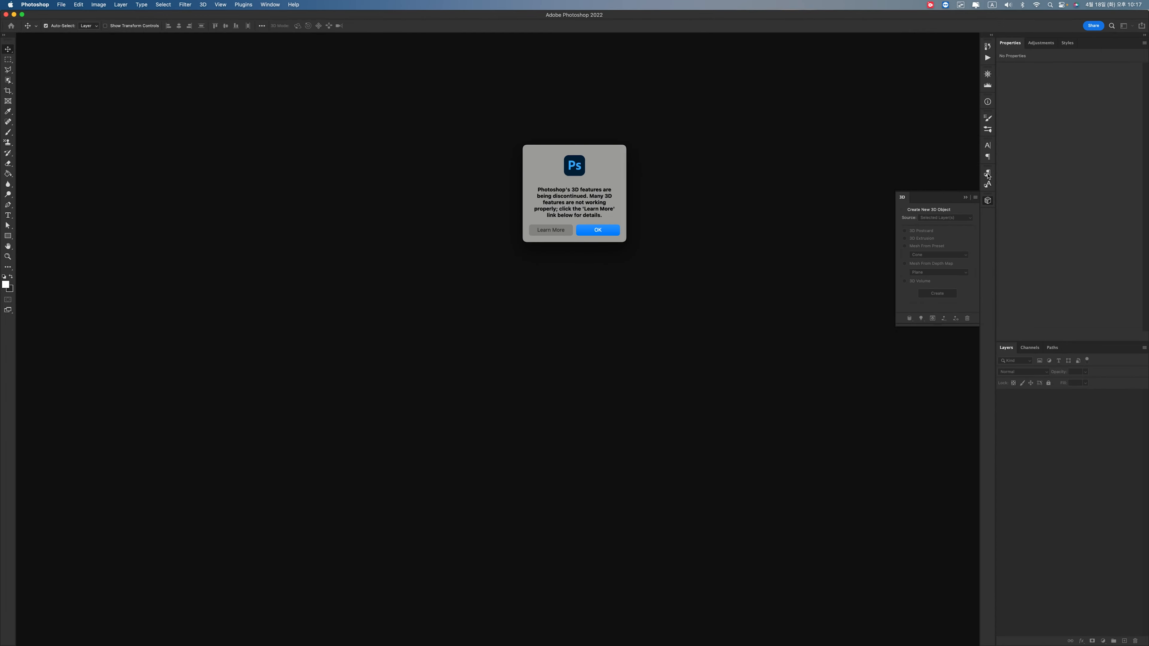
left_click(598, 230)
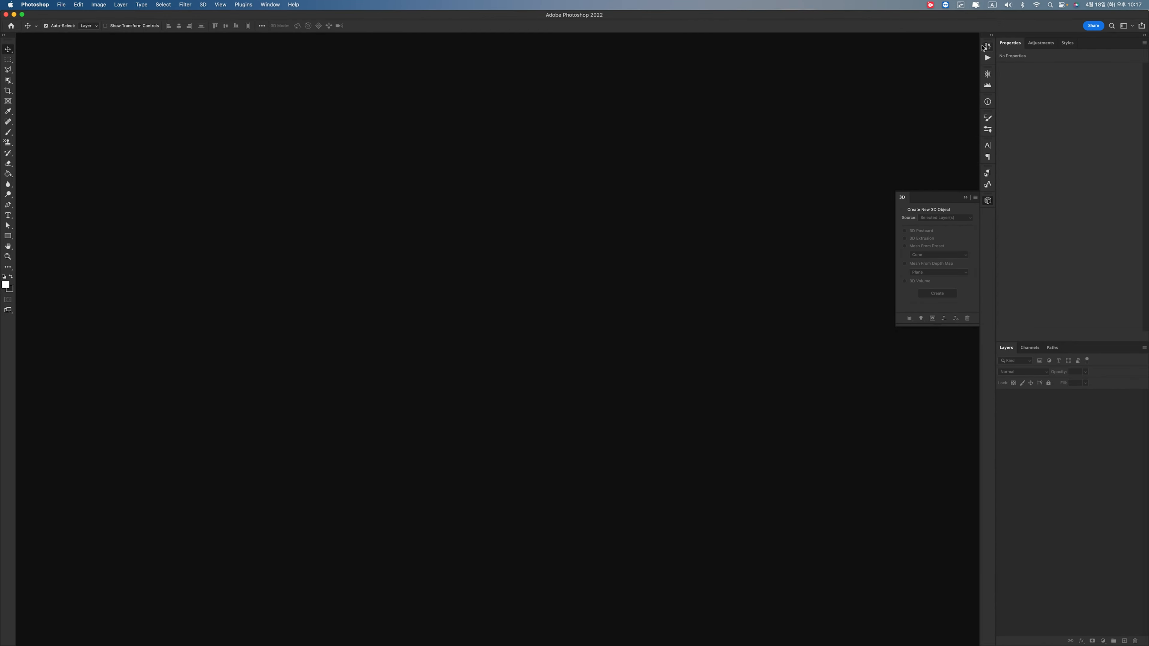
Examine the History, Actions, Channels, Paths, Layers, Adjustments, Styles and Properties panels.
left_click(988, 46)
left_click(1029, 347)
left_click(1053, 348)
left_click(1001, 348)
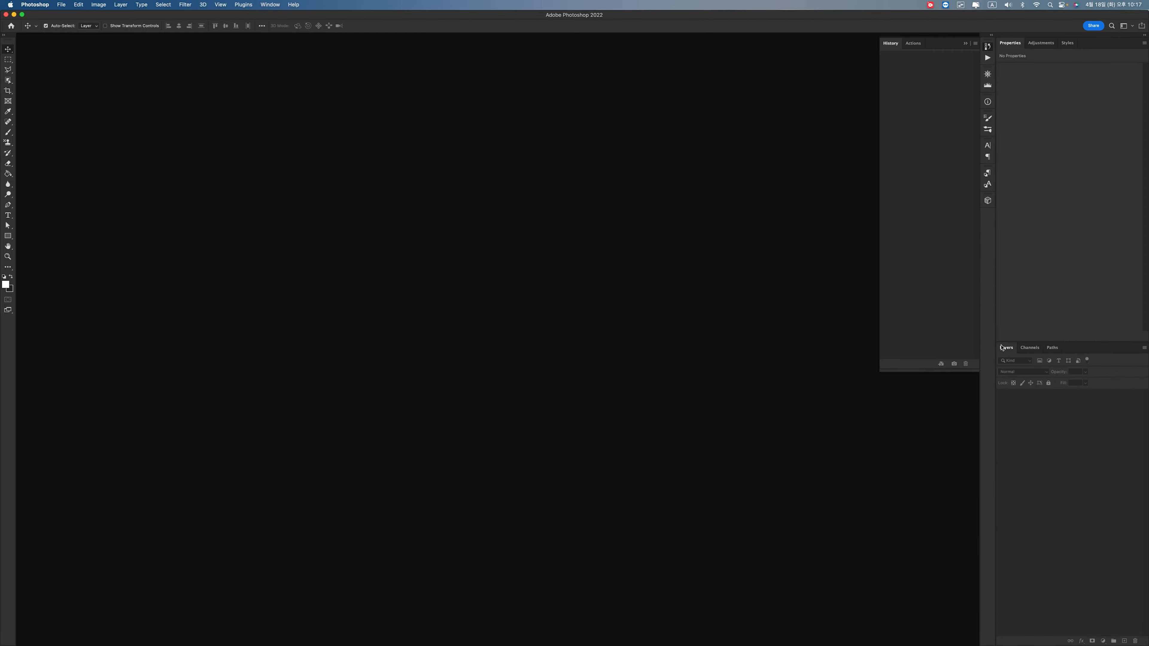
left_click(987, 58)
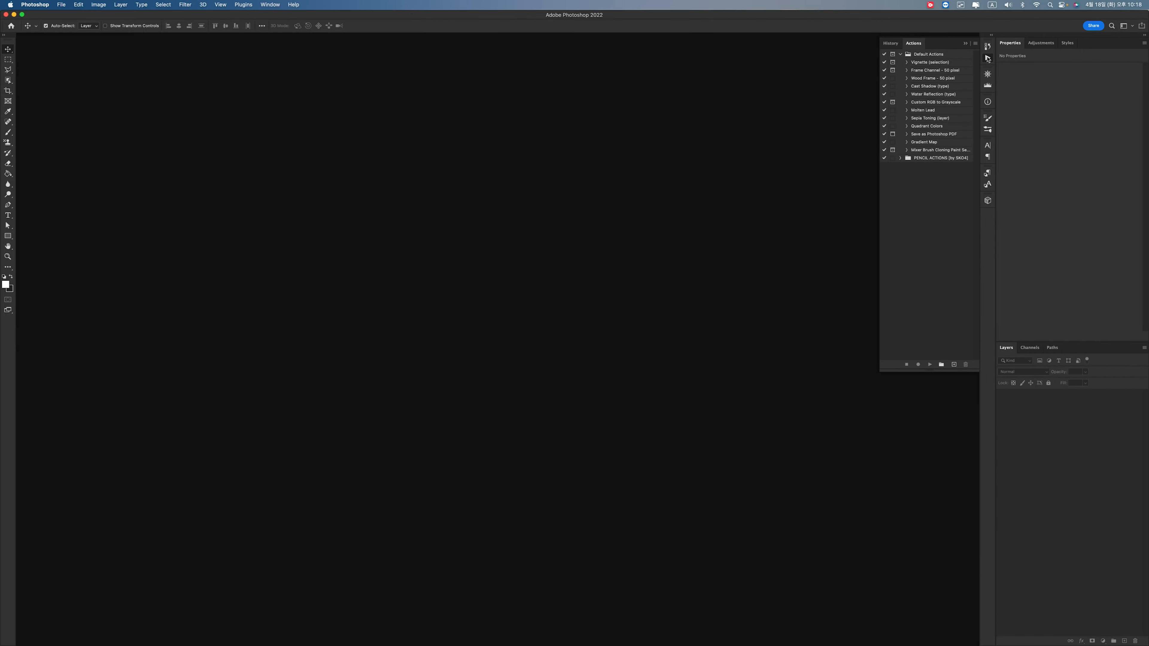
left_click(1041, 43)
left_click(1068, 43)
left_click(1010, 43)
Review the list of panels that can be shown and the available workspace presets and commands.
left_click(269, 5)
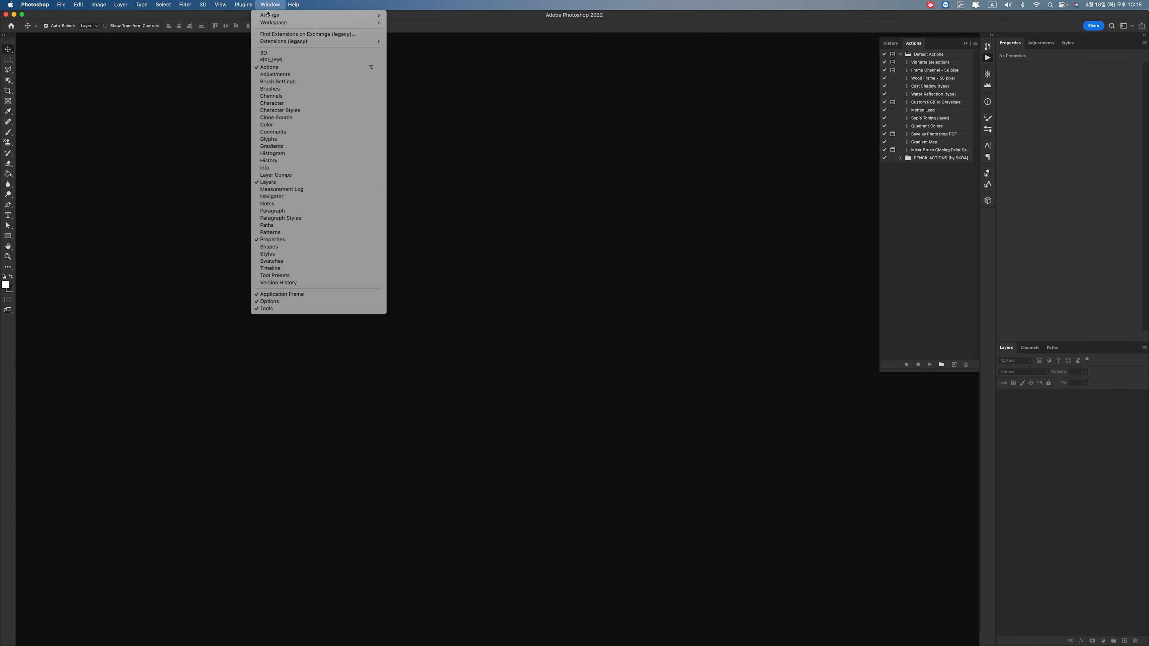
mouse_move(278, 17)
mouse_move(319, 23)
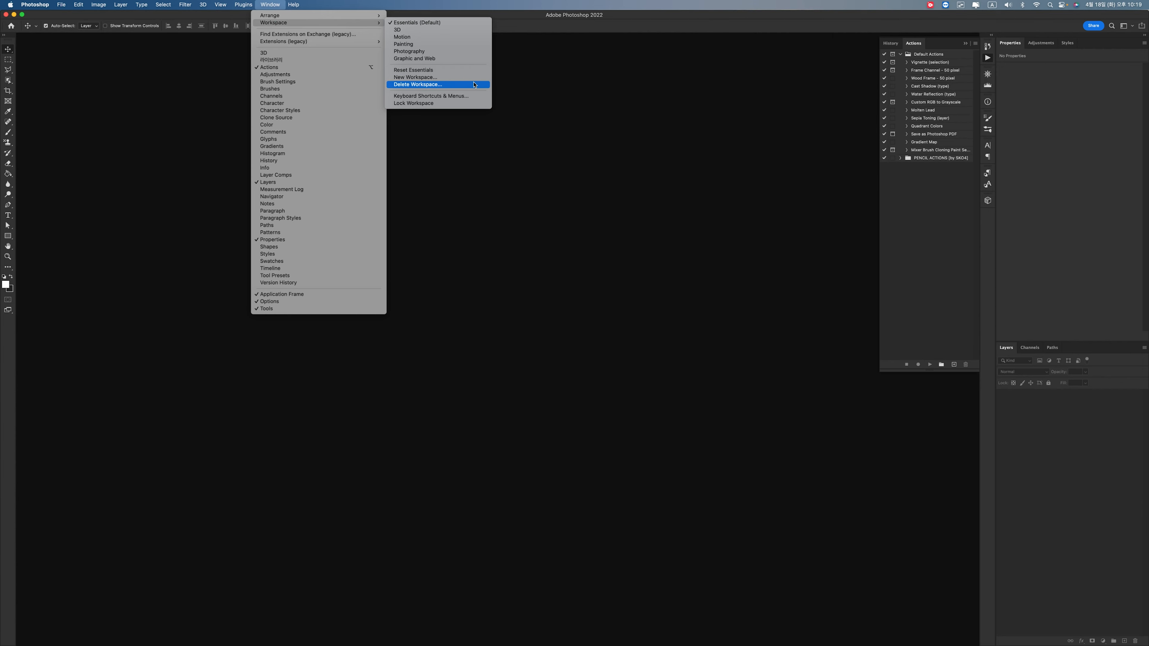
left_click(520, 192)
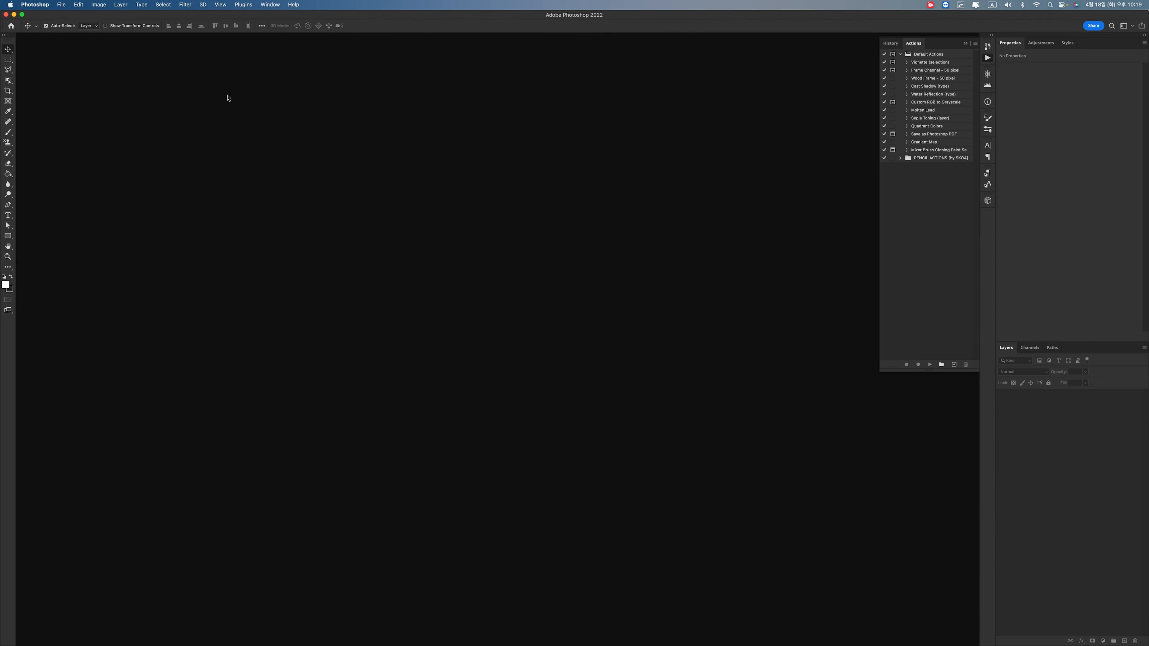
Start a new document and name it 인터페이스.
left_click(61, 5)
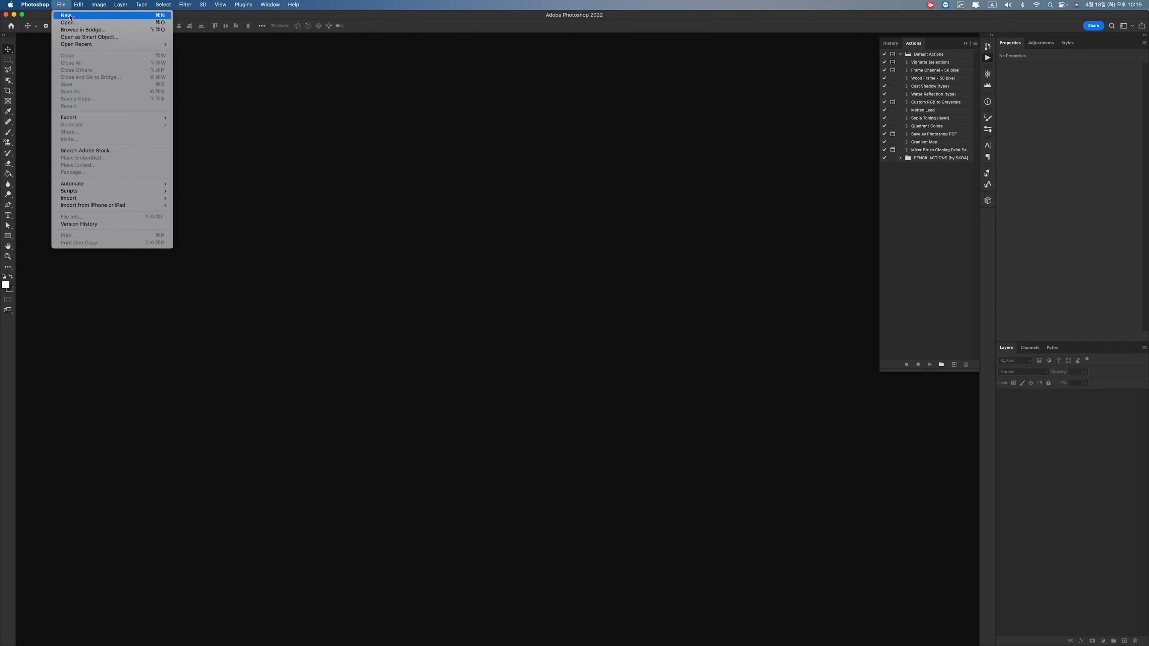
left_click(67, 15)
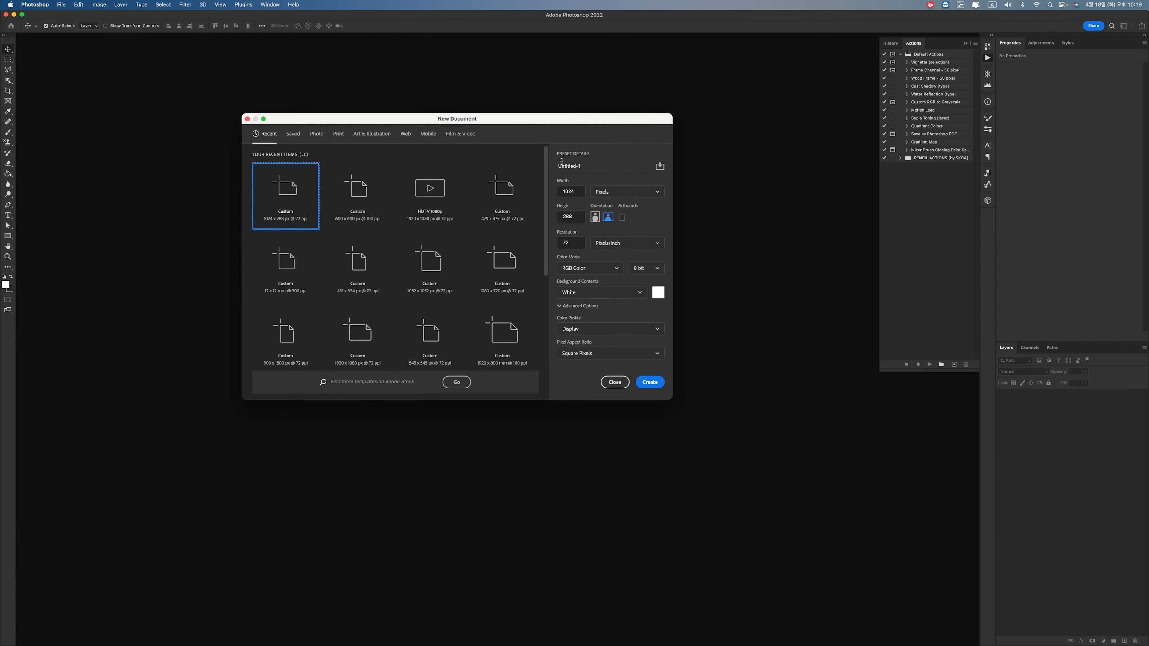
left_click(588, 166)
type("dl")
key("BackSpace")
key("BackSpace")
key("ctrl+space")
type("이")
type("ㄴ터페이스")
Browse the new-document preset categories: Print, Recent, Saved, Photo, Art & Illustration, Web, Mobile and Film & Video.
left_click(338, 134)
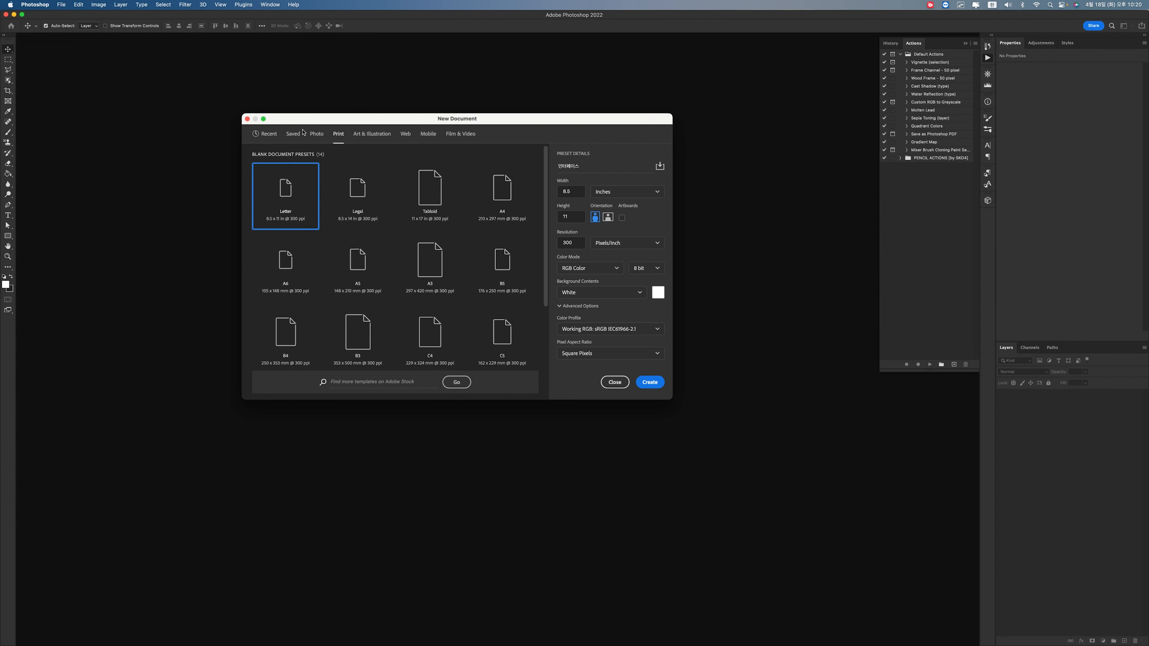
left_click(264, 134)
left_click(293, 135)
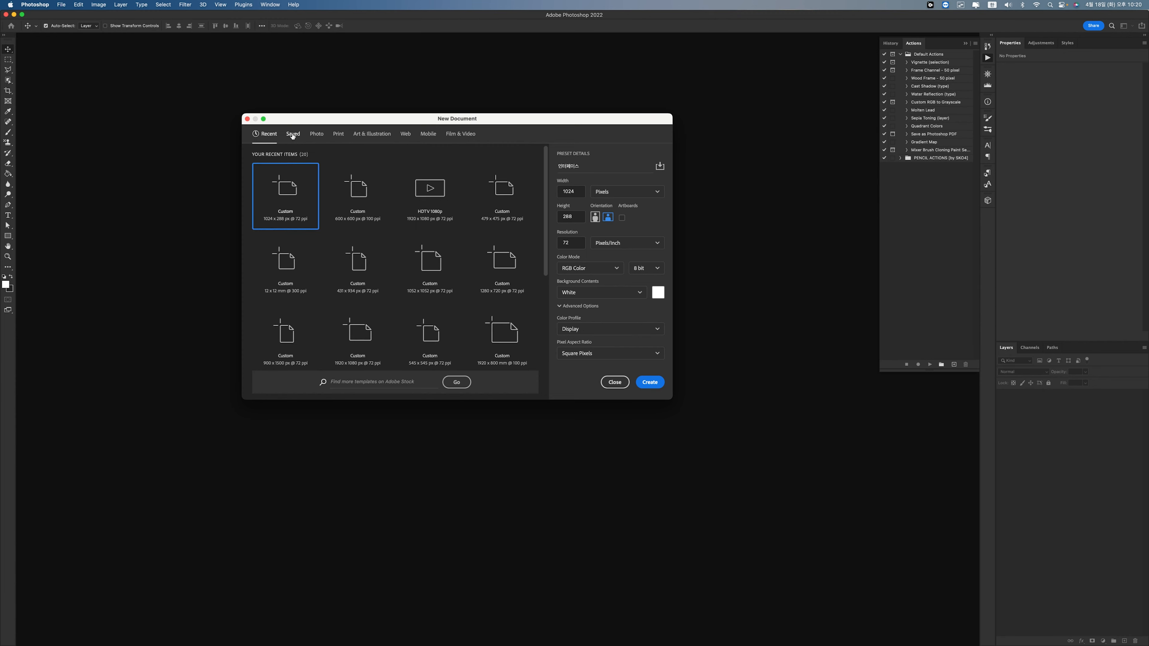
left_click(316, 135)
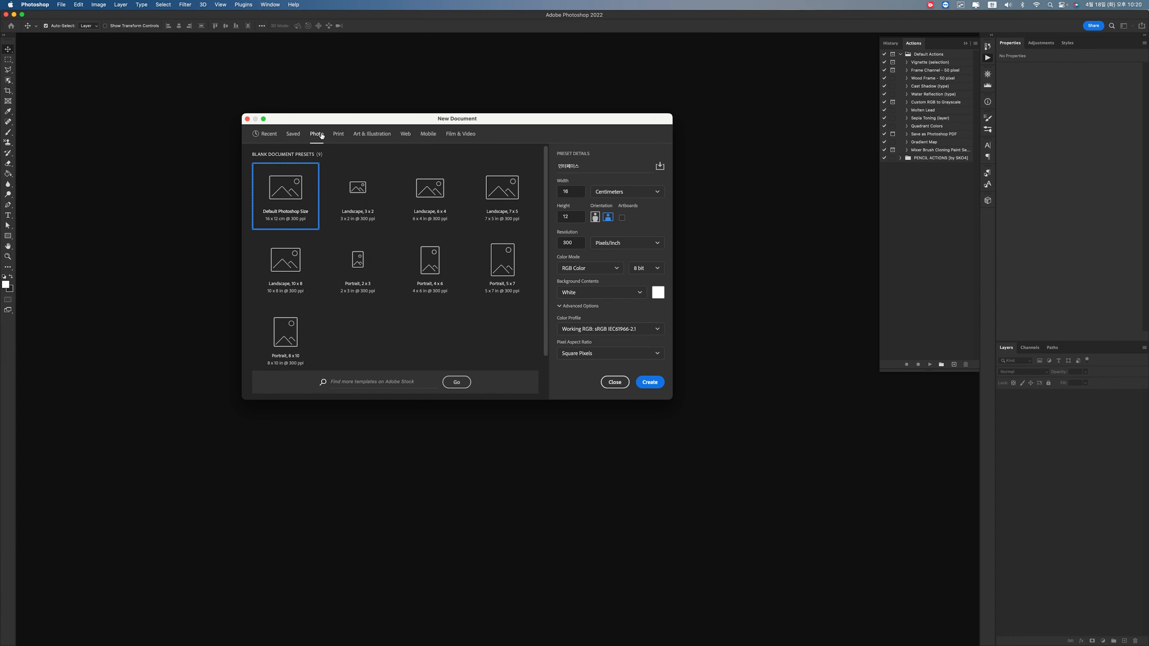
left_click(337, 134)
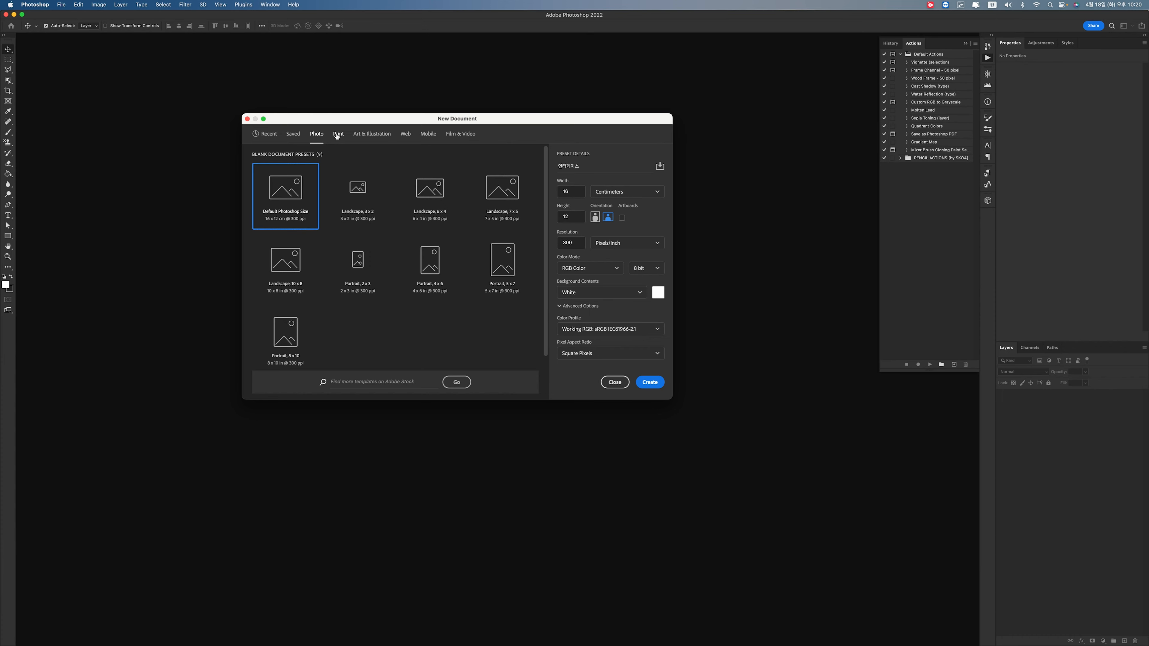
left_click(375, 134)
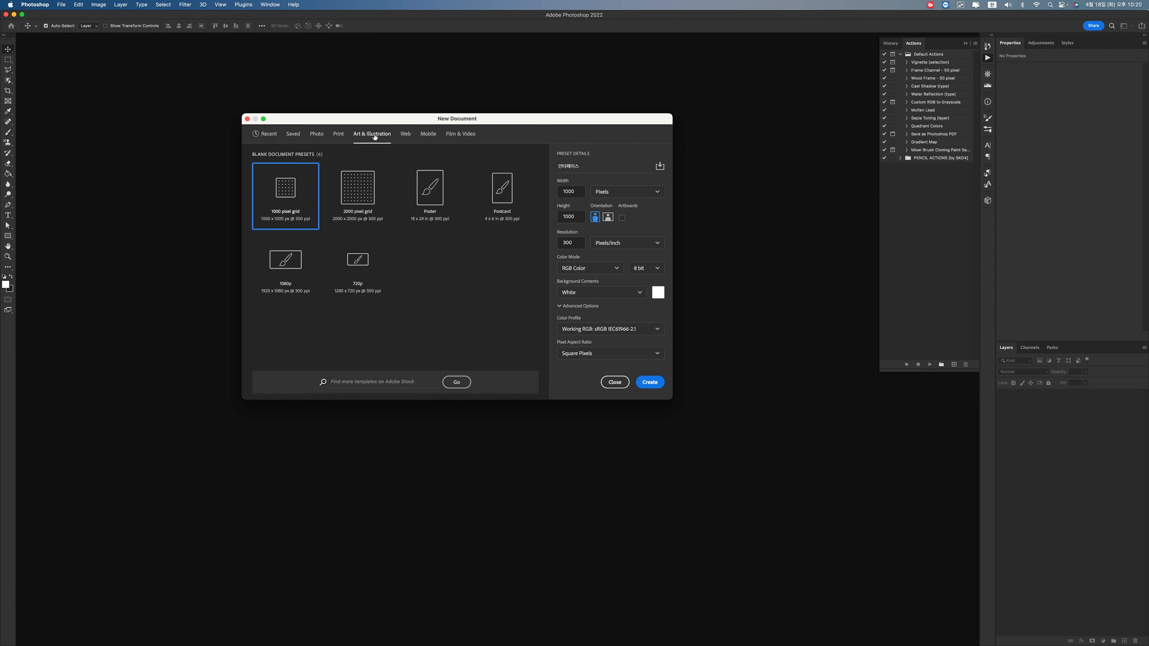
left_click(406, 136)
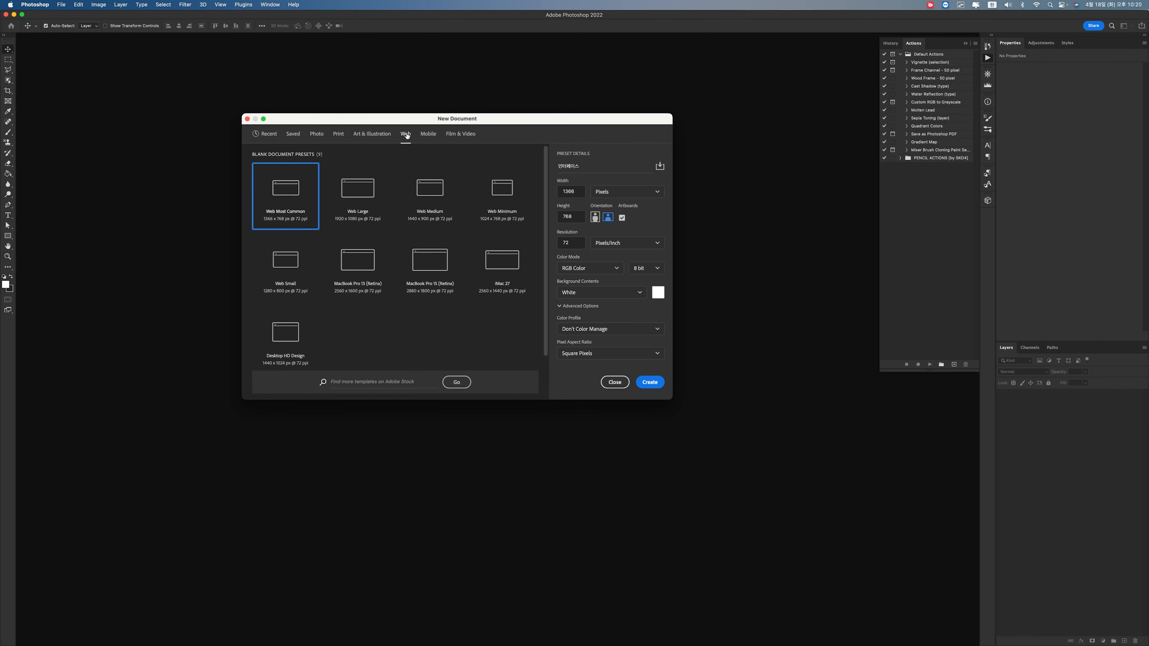
left_click(429, 135)
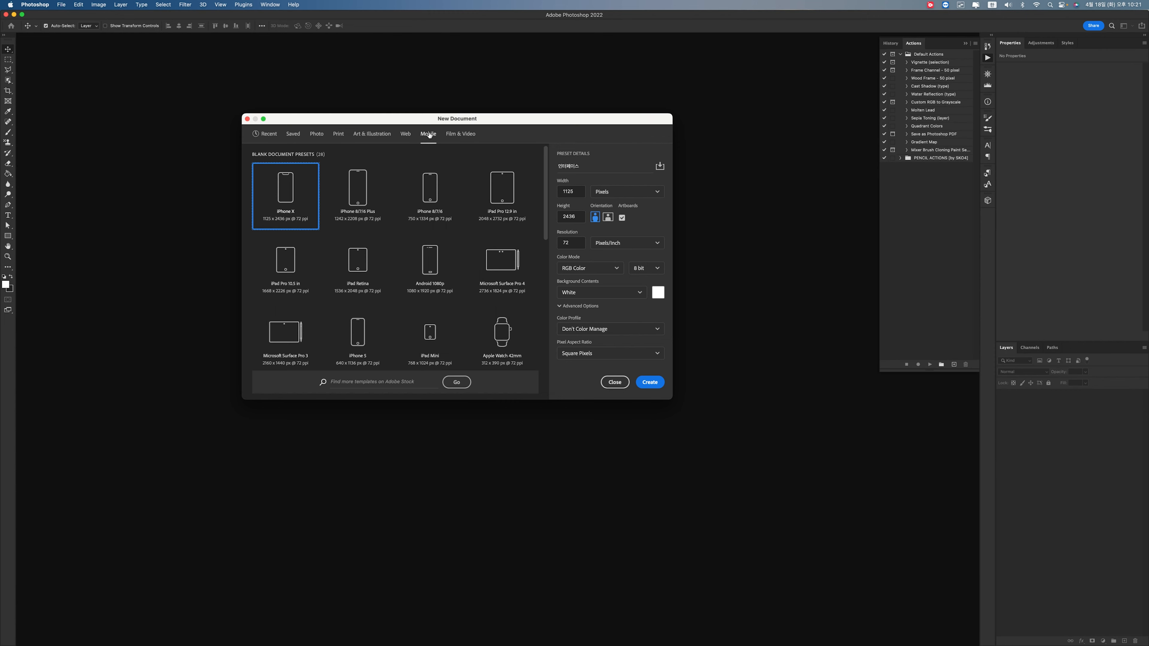
left_click(461, 135)
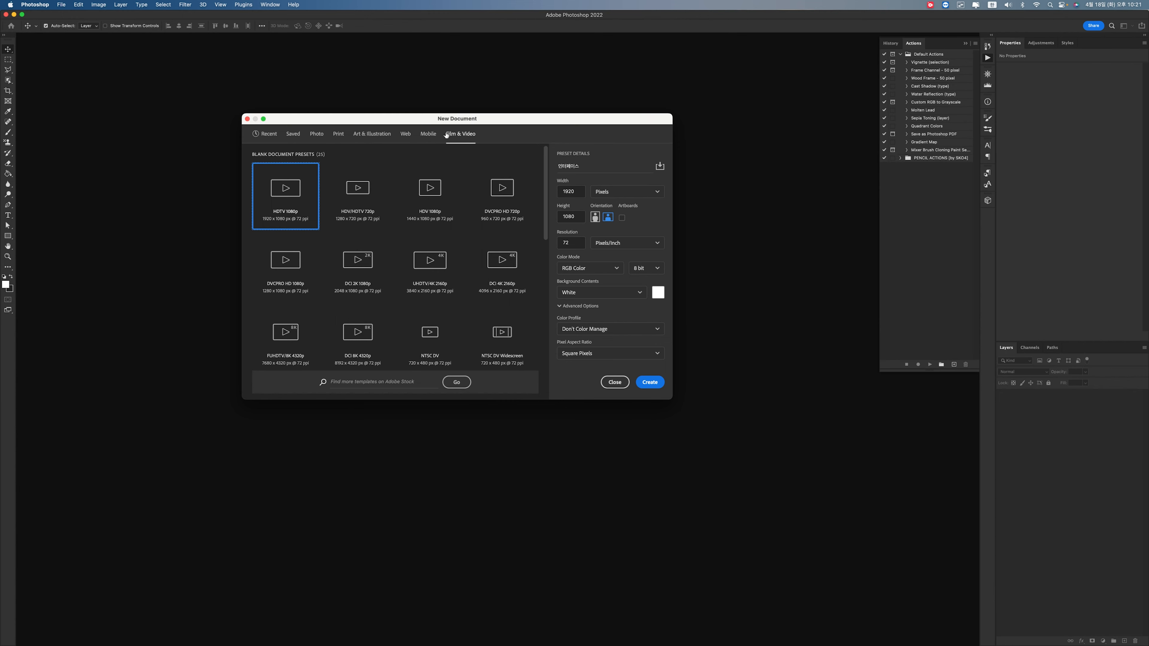
Choose the A4 print preset, 210 x 297 mm at 300 ppi, for the new document.
left_click(339, 134)
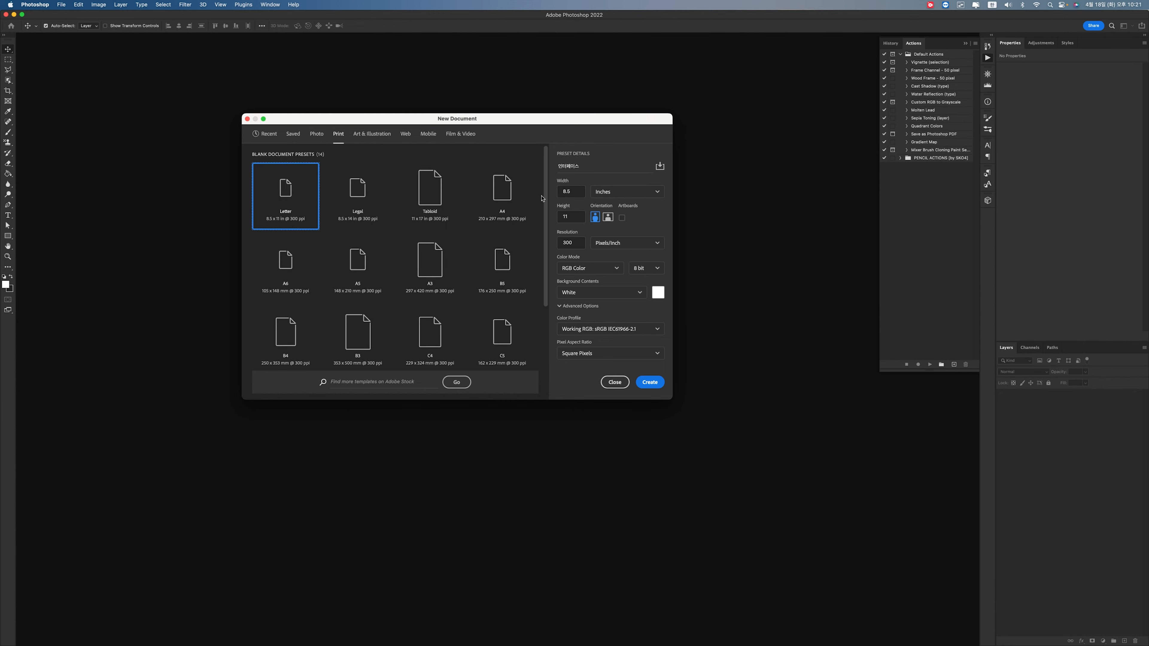
left_click(501, 201)
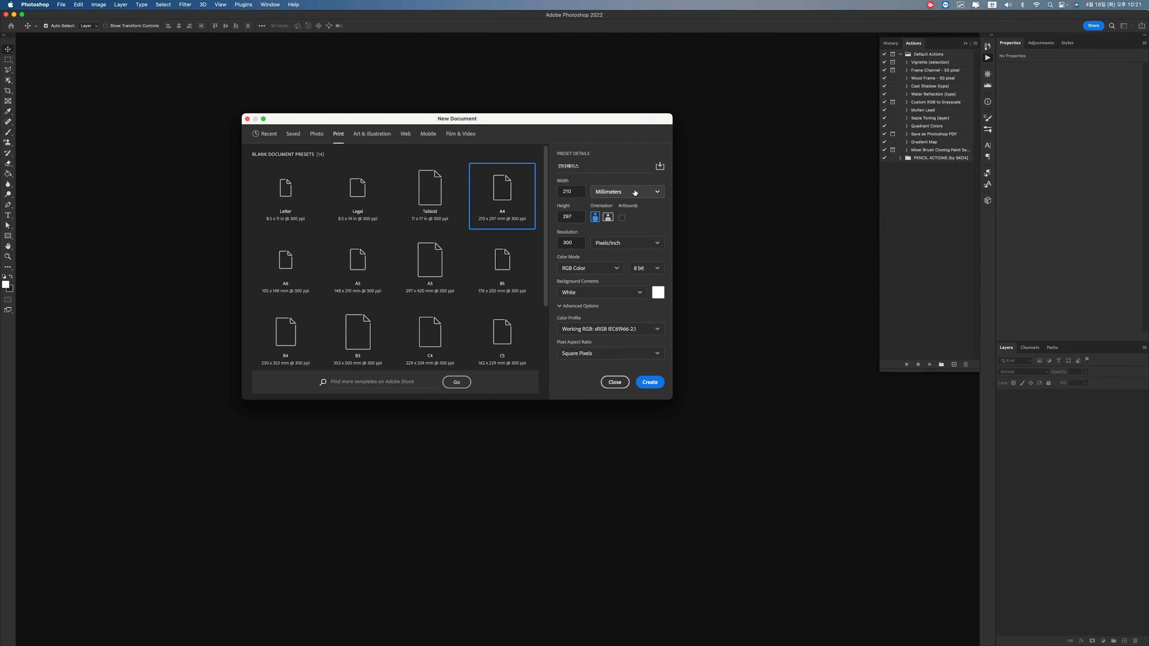
Review the new document's choices for measurement unit, color mode, bit depth and background contents without changing them.
left_click(620, 192)
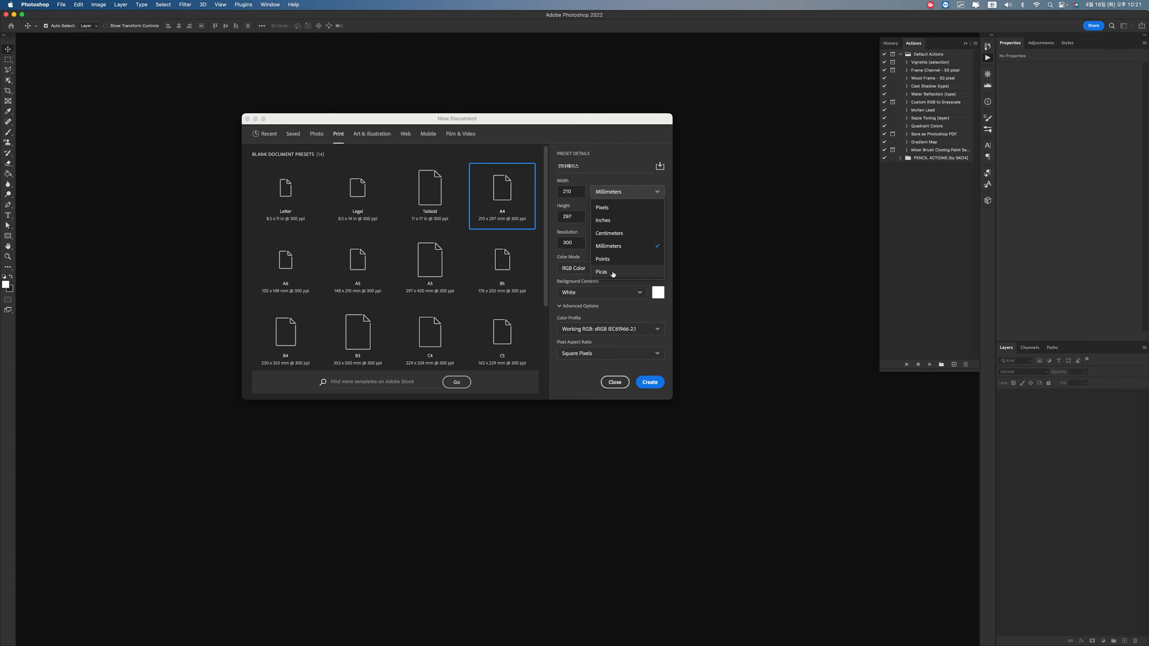
left_click(552, 235)
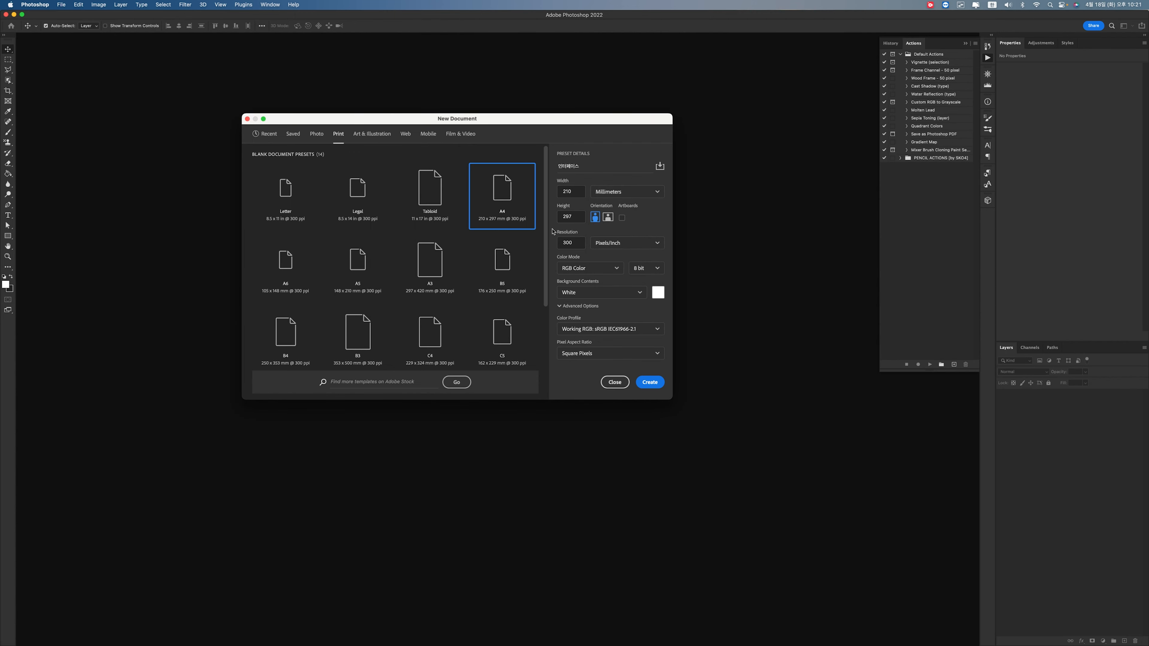
left_click(624, 191)
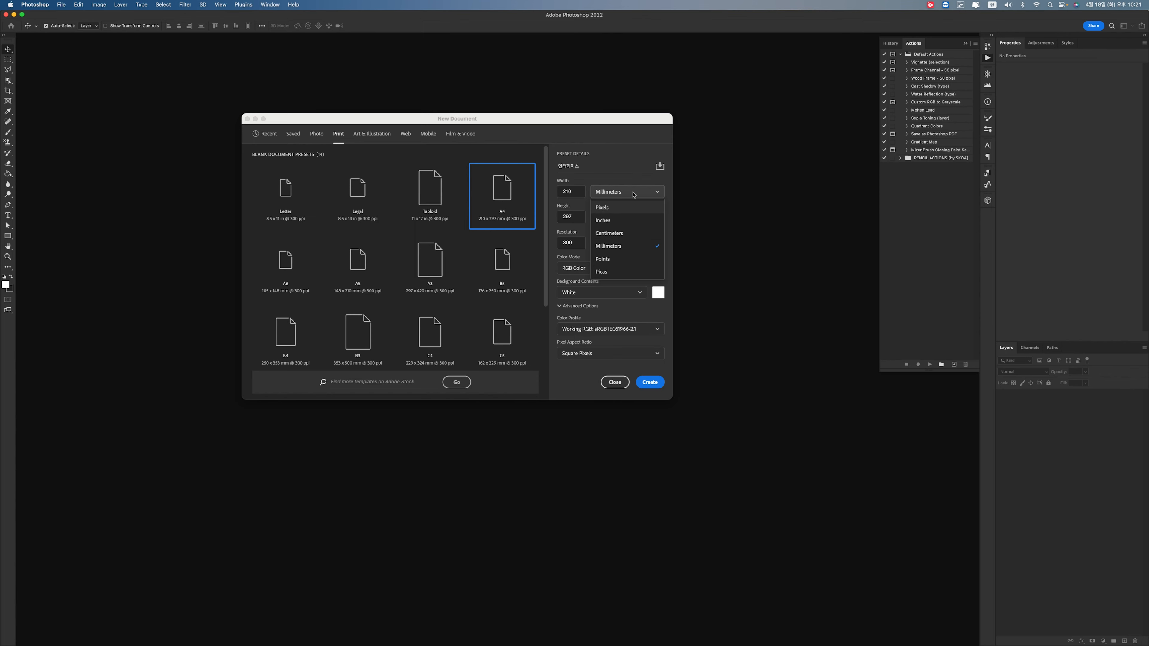
left_click(554, 226)
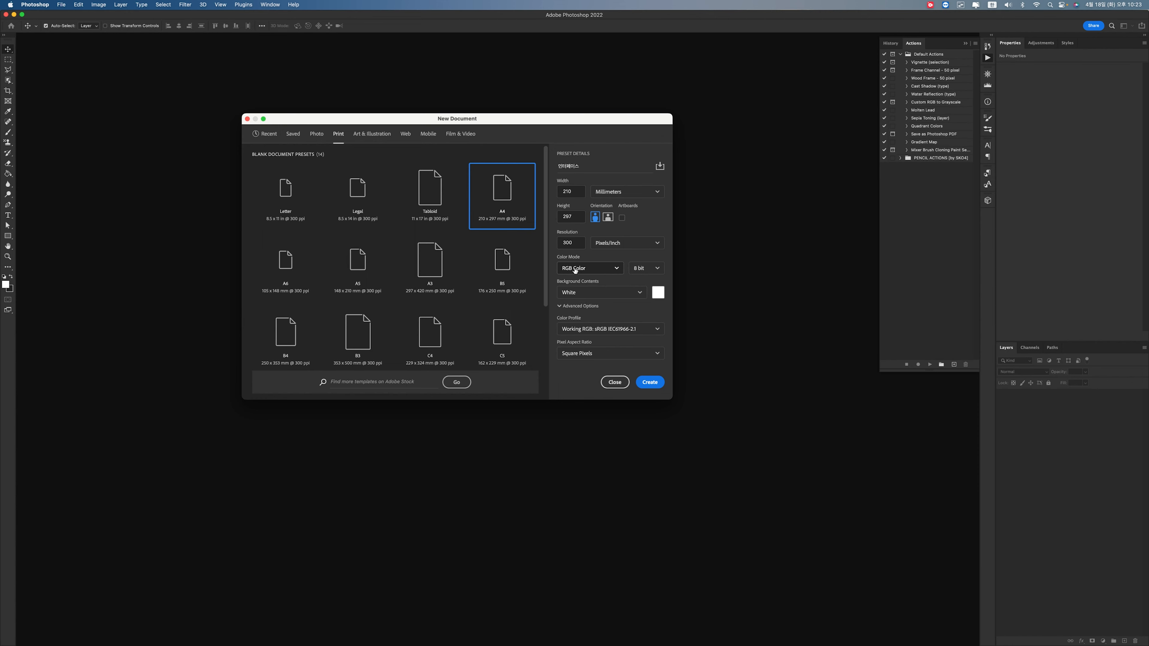
left_click(598, 273)
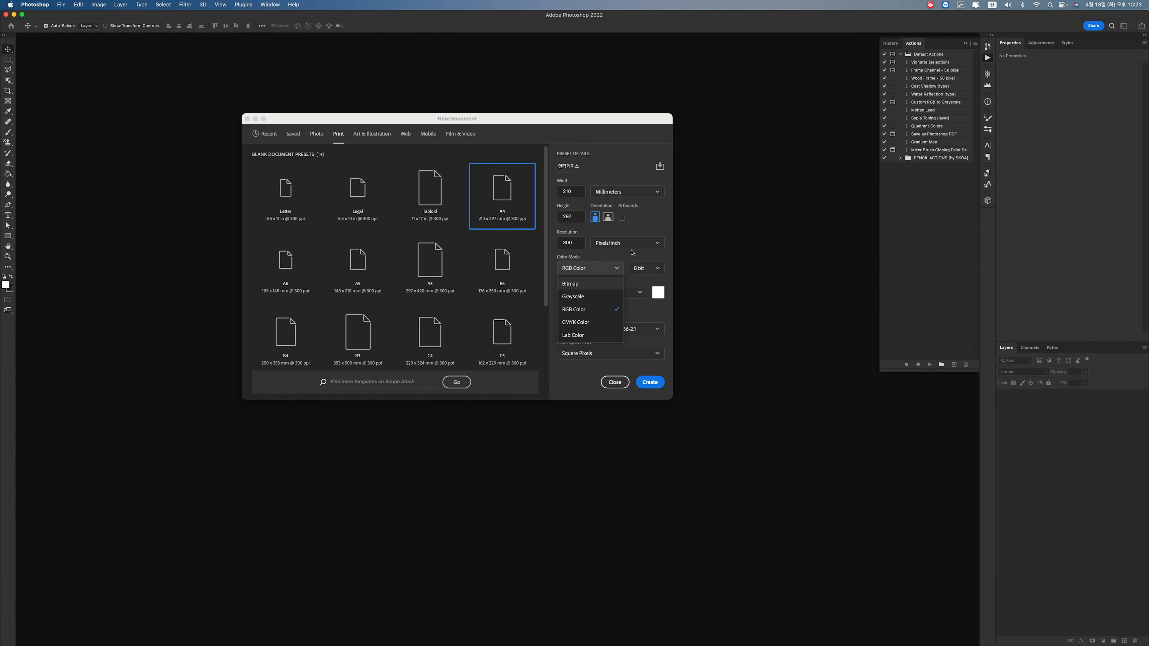
left_click(643, 250)
left_click(653, 269)
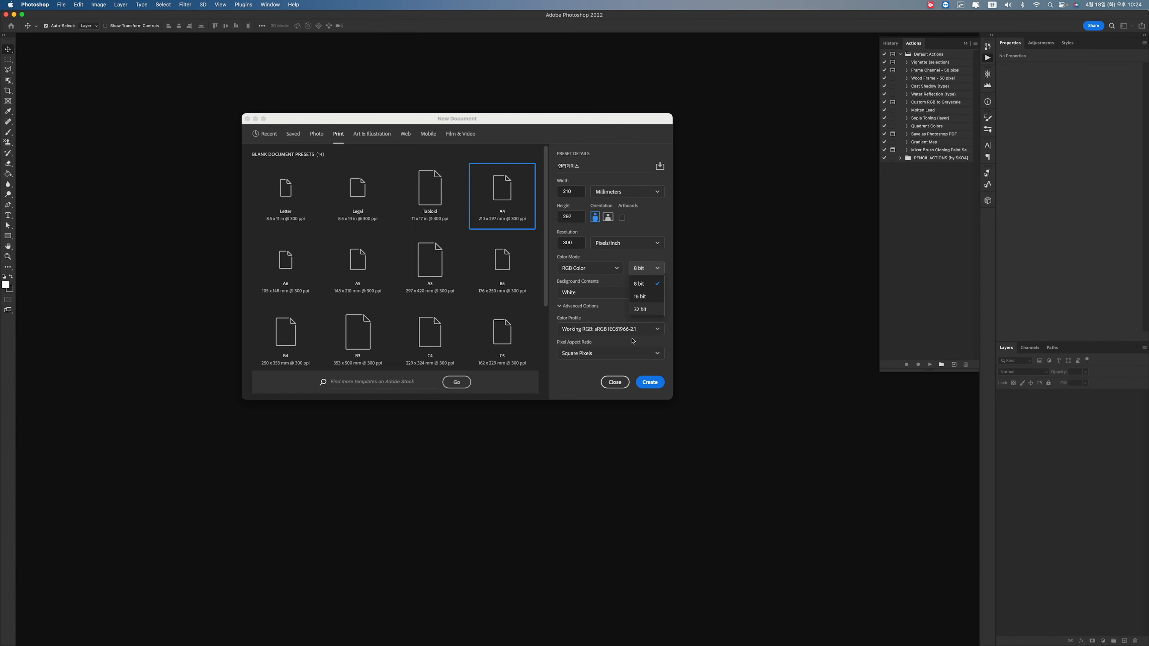
left_click(583, 389)
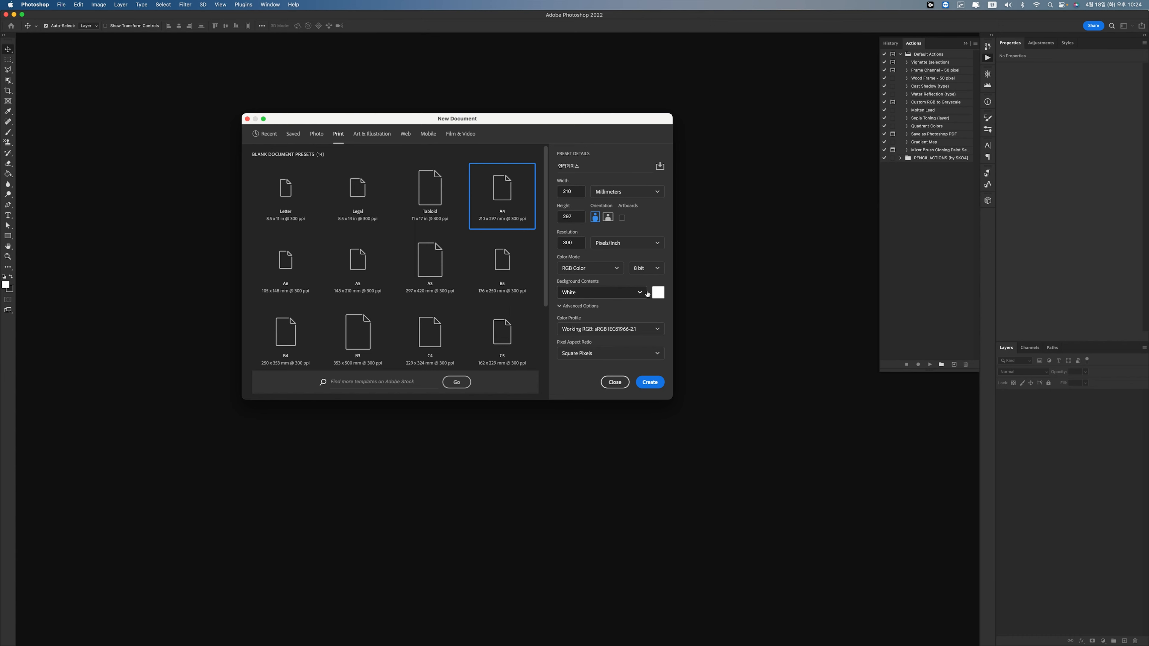
left_click(595, 294)
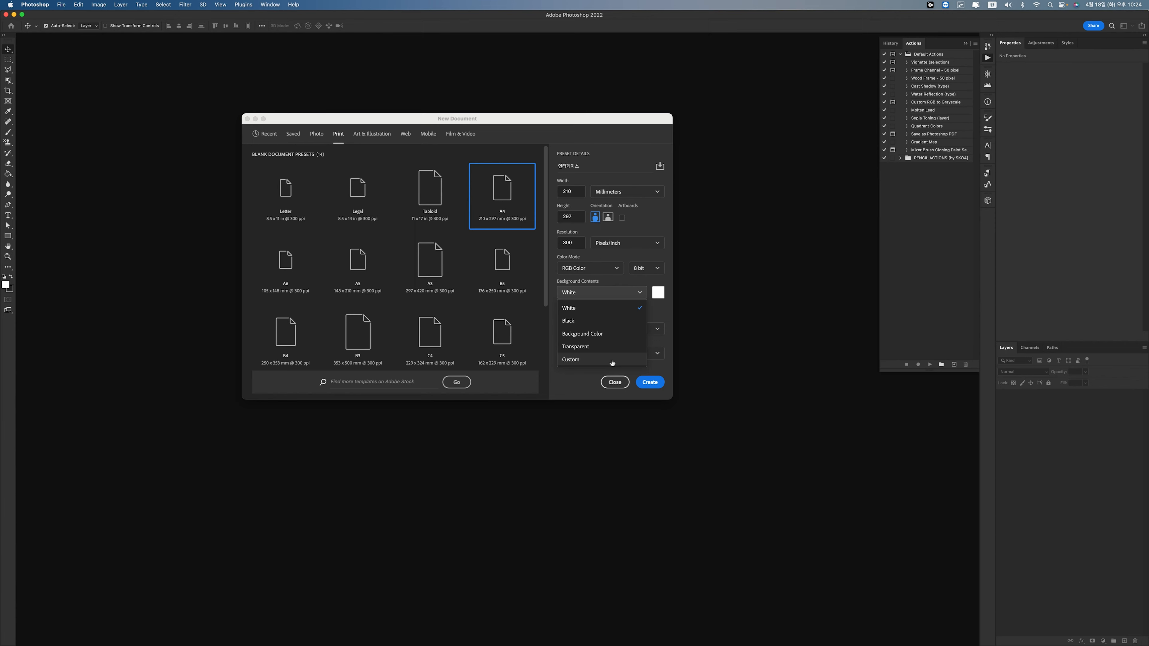
left_click(596, 379)
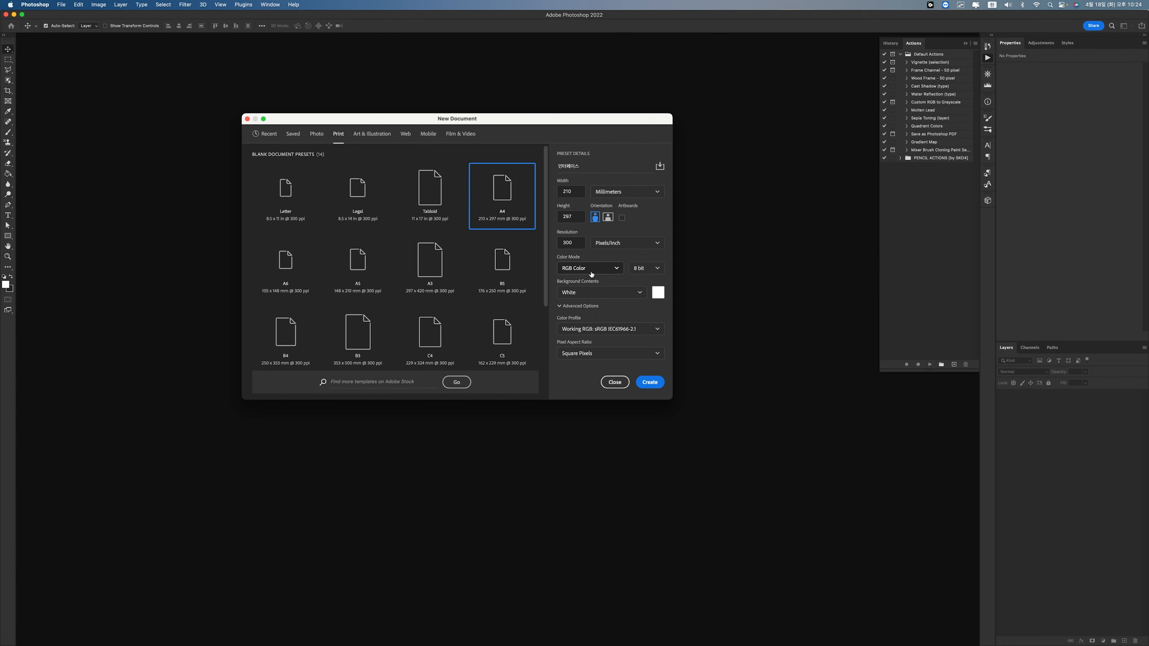
Create the A4 RGB document with a white background and display its history.
left_click(650, 382)
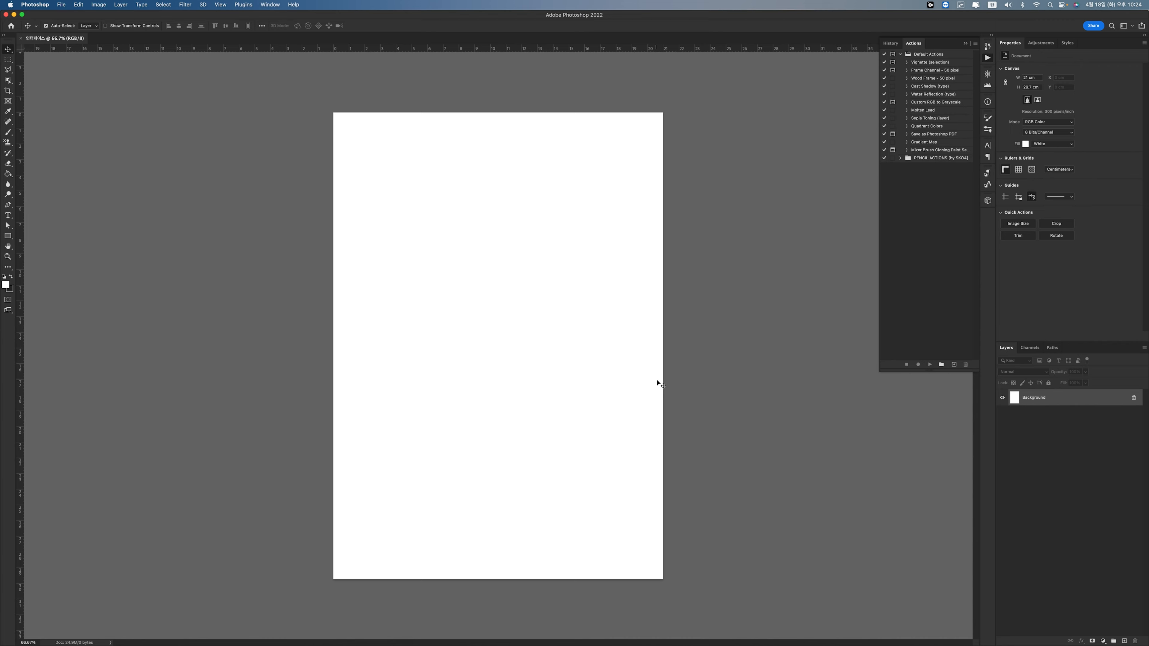
left_click(988, 46)
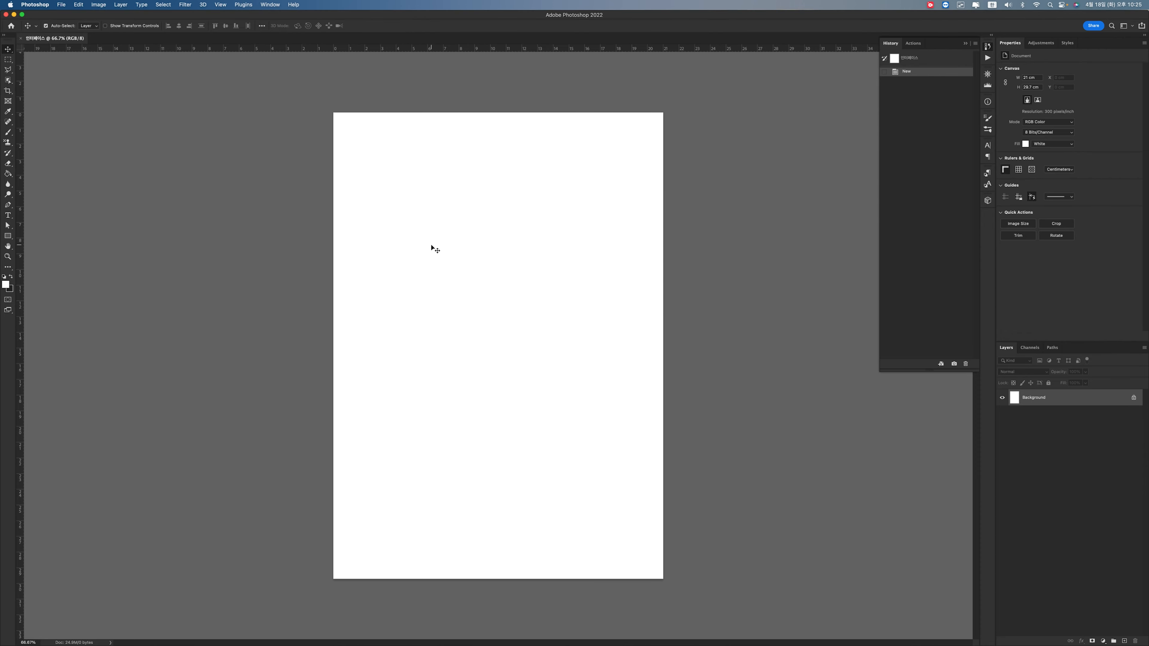
Try to move the Background layer on the canvas, declining its conversion to a normal layer.
left_click_drag(431, 247, 482, 262)
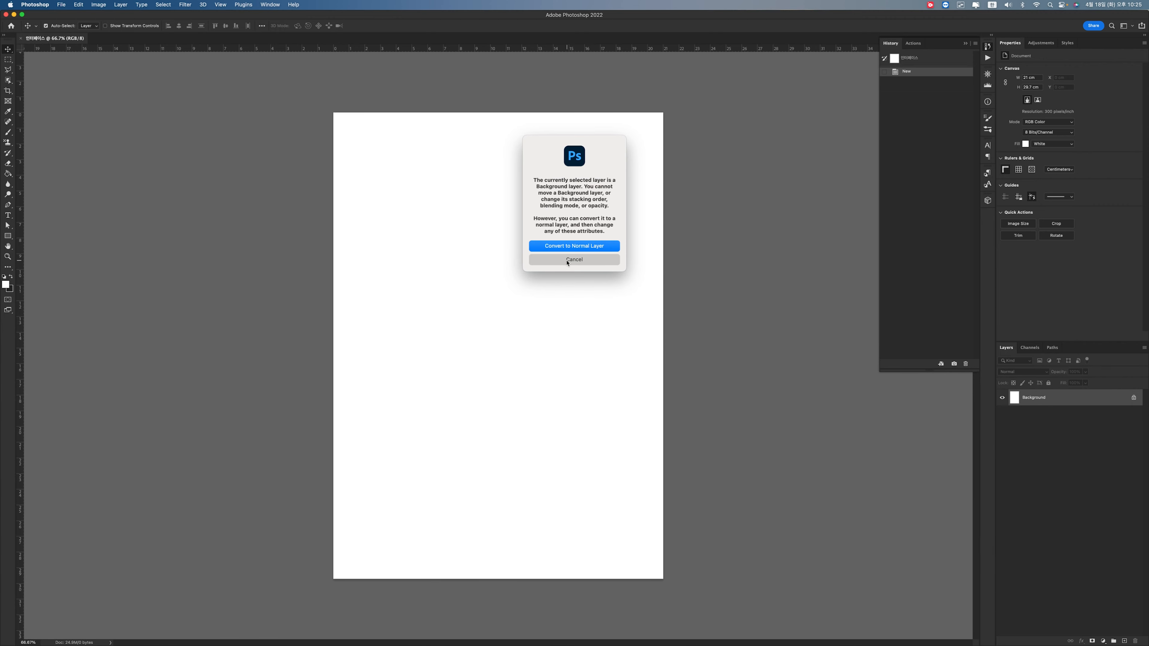
left_click(567, 261)
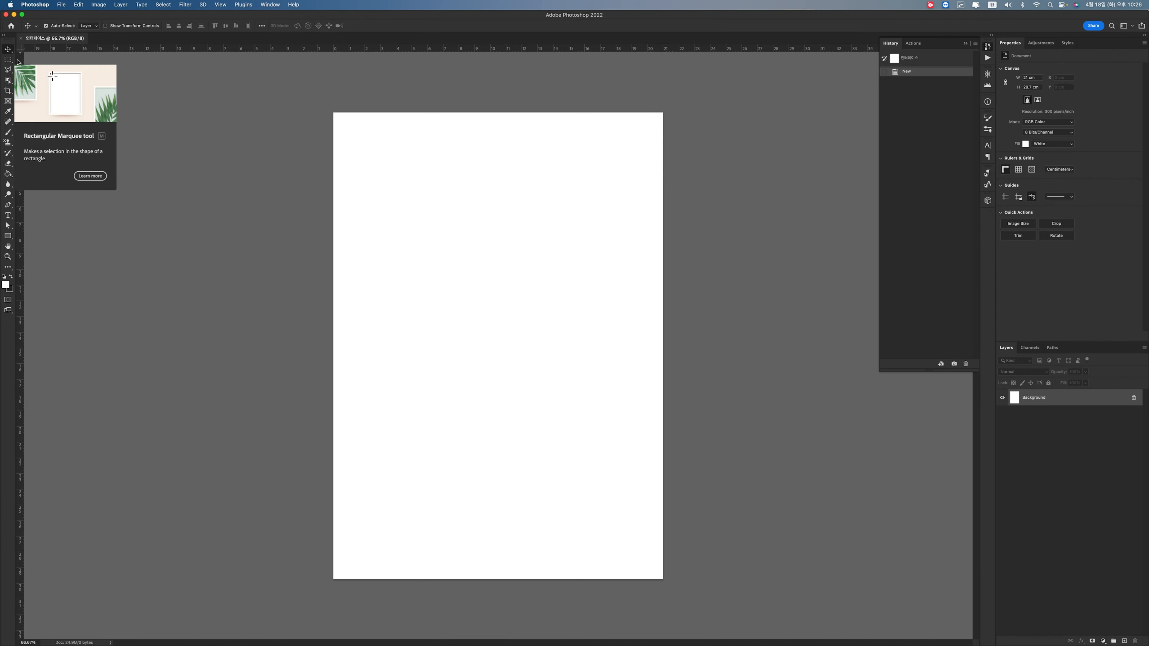
left_click(8, 236)
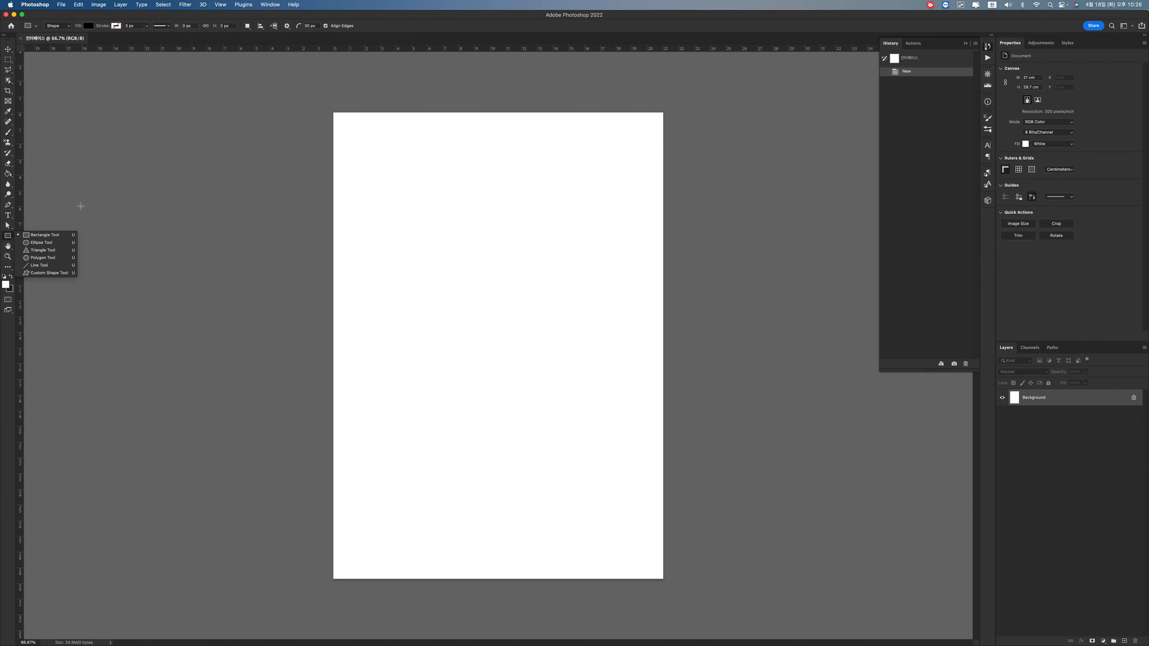
left_click(357, 253)
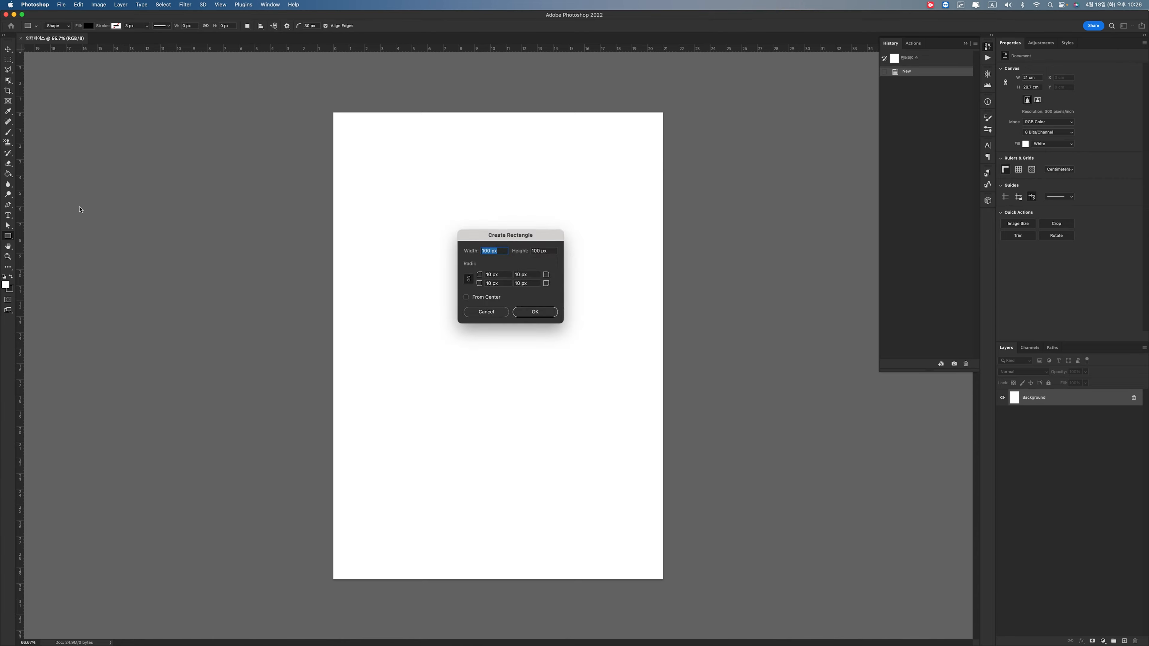
left_click(486, 312)
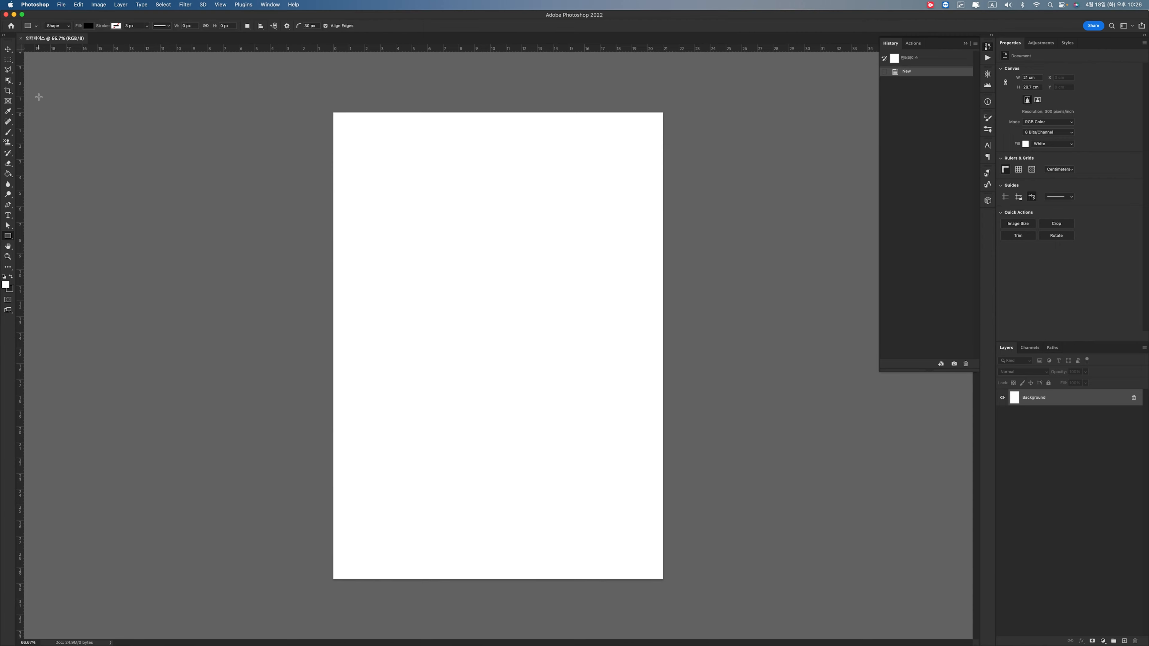
left_click(8, 50)
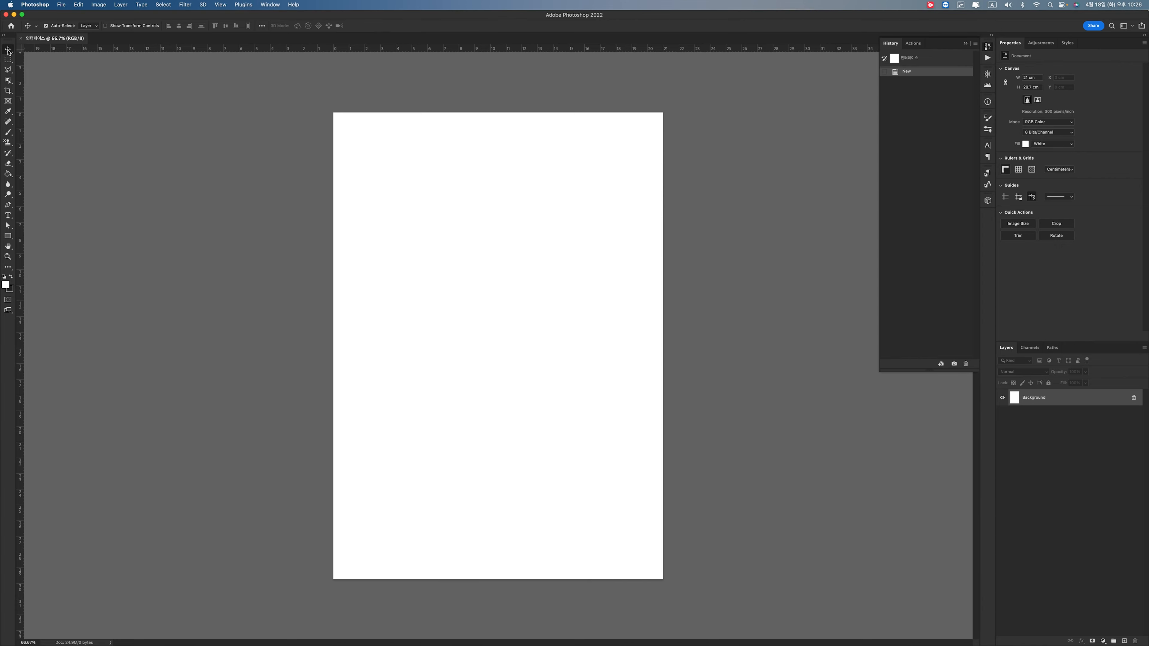
Look through the available shape tools, switching between the Rectangle and Ellipse tools.
left_click(8, 237)
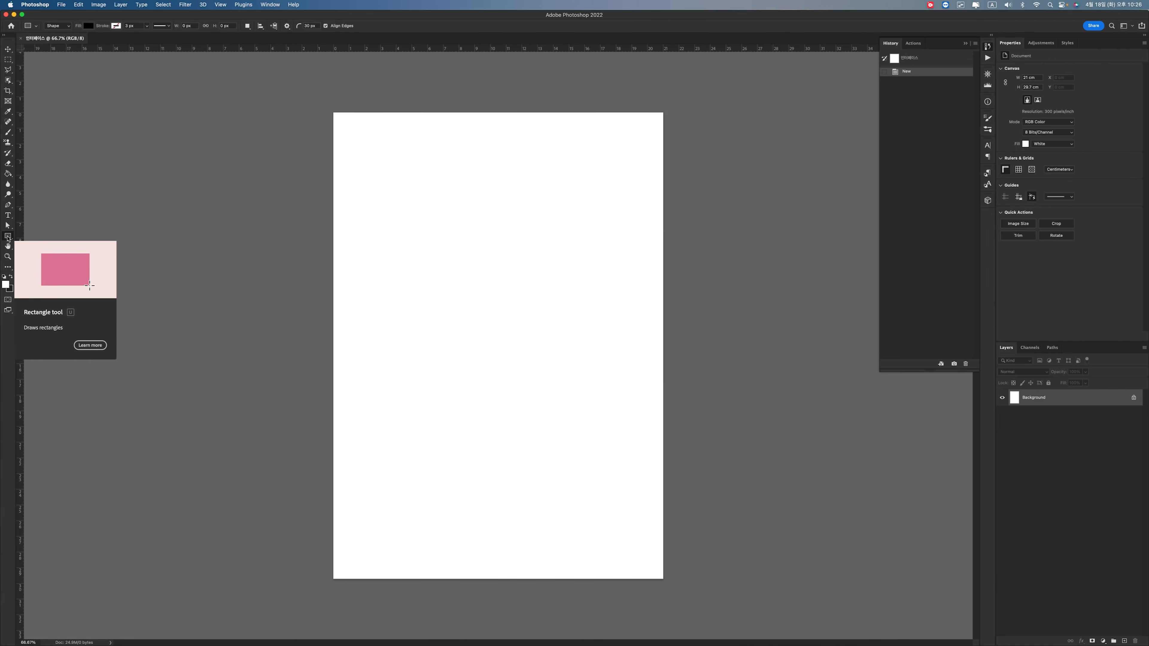
left_click(8, 237)
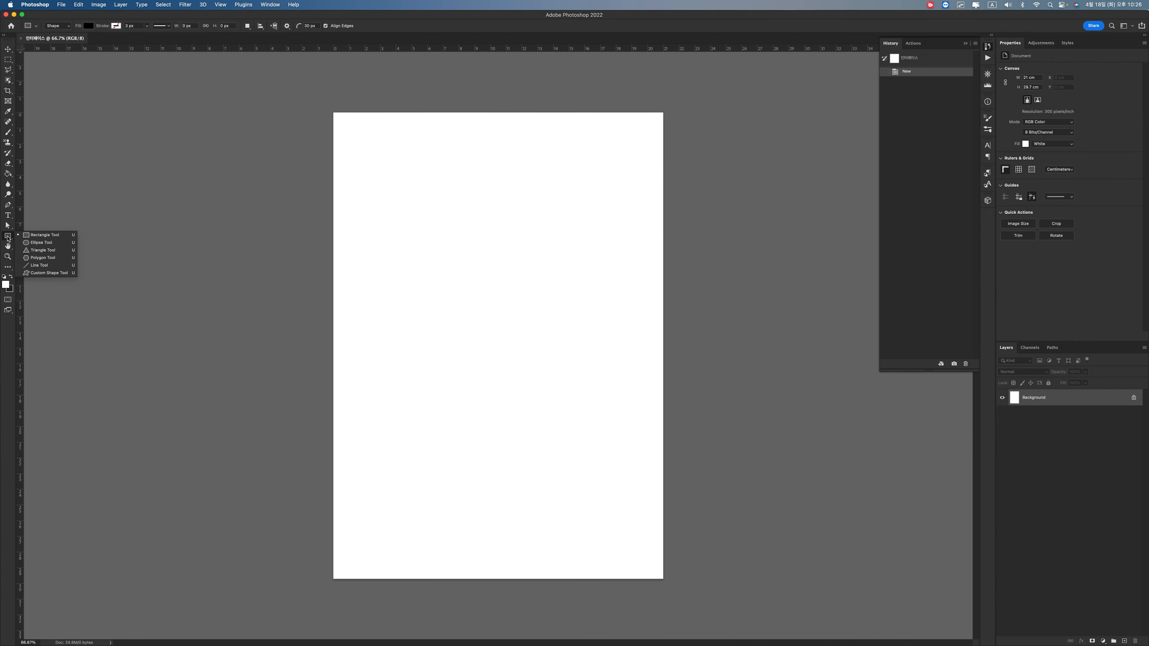
left_click(41, 243)
left_click(8, 237)
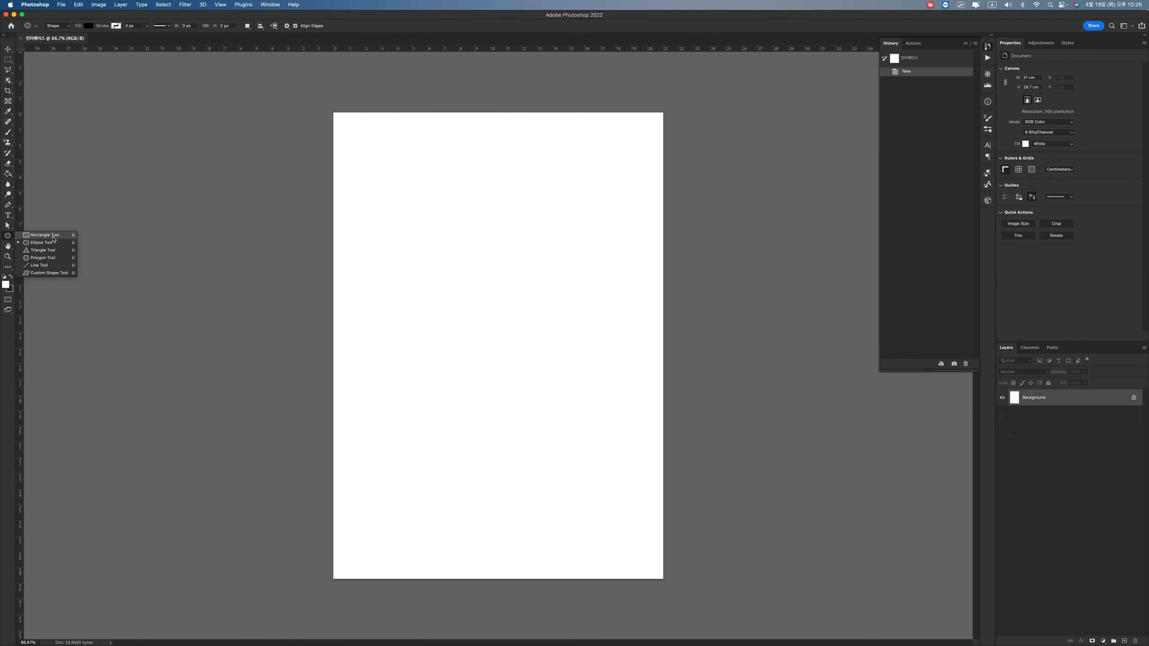
left_click(51, 249)
left_click(7, 237)
left_click(46, 238)
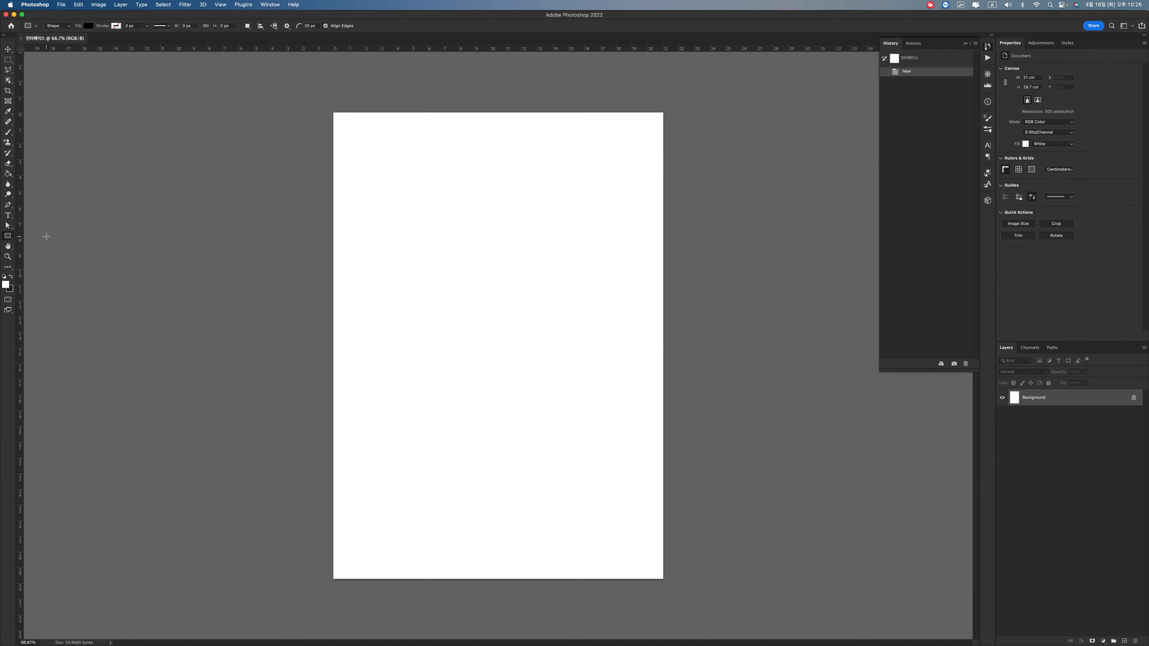
Draw a black rectangle about 8.1 x 7.7 cm in the upper-left part of the page with the Rectangle tool.
left_click(8, 237)
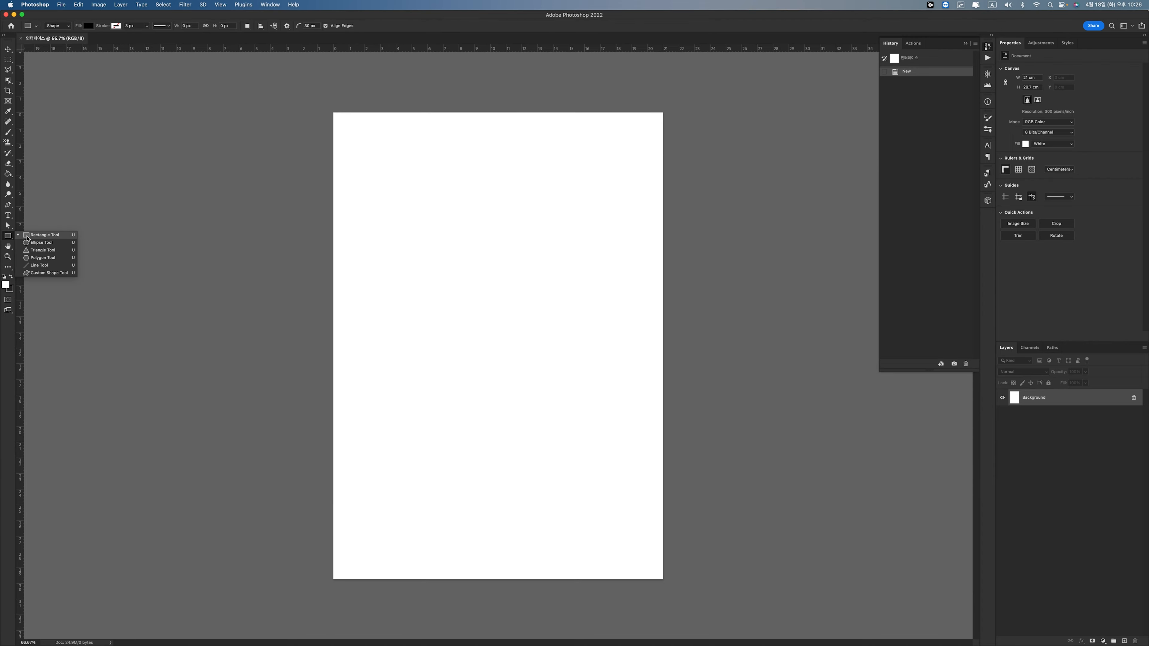
left_click(54, 239)
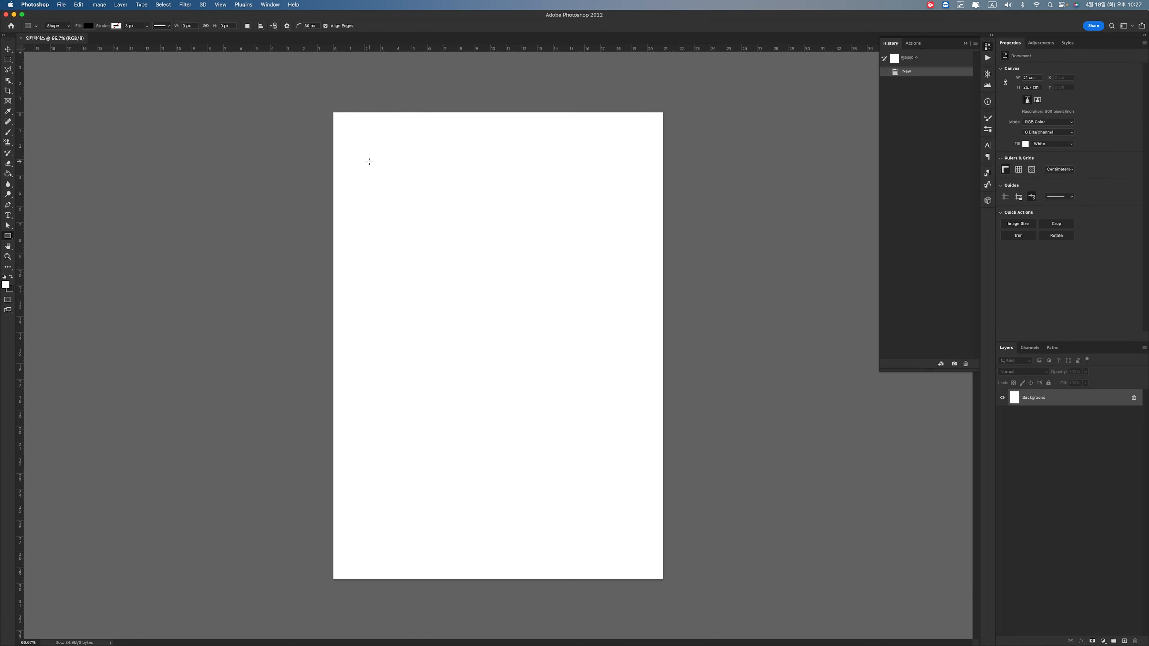
left_click_drag(366, 160, 493, 280)
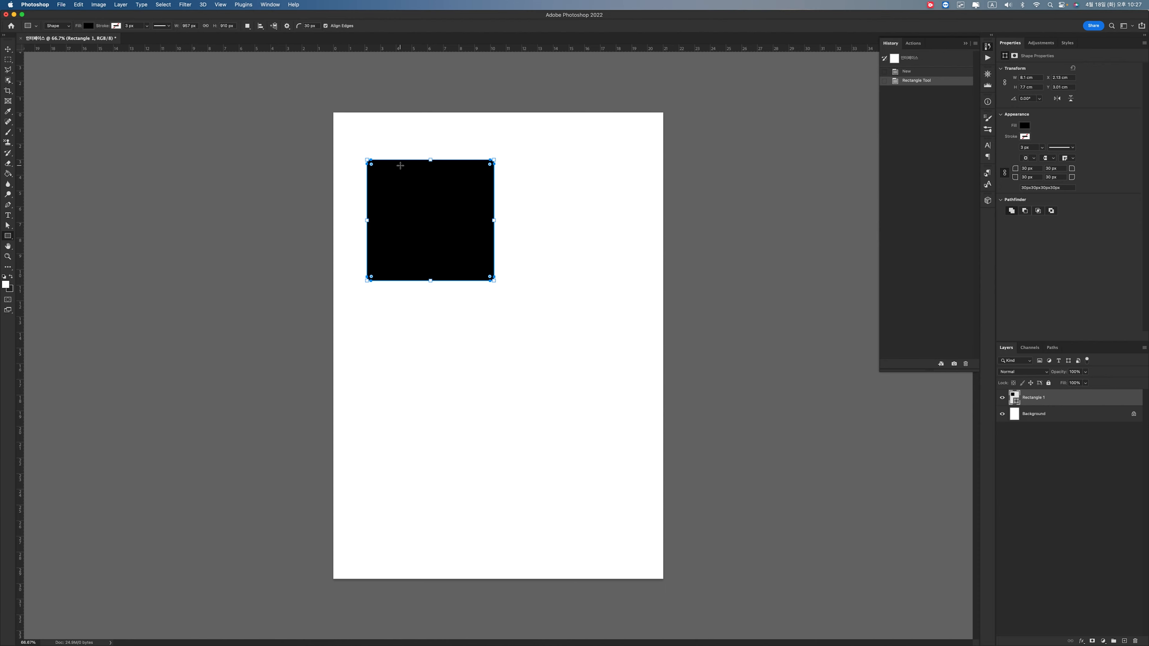
key("v")
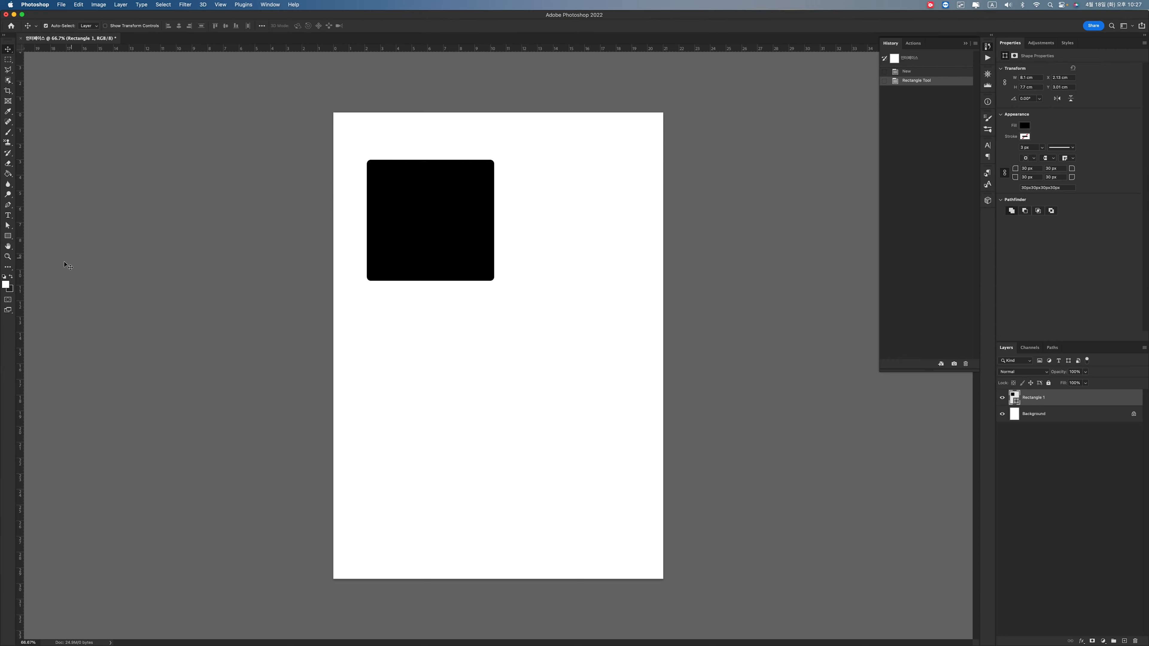
Set the Rectangle tool's corner radius option to 0 px and return to the Move tool.
left_click(8, 236)
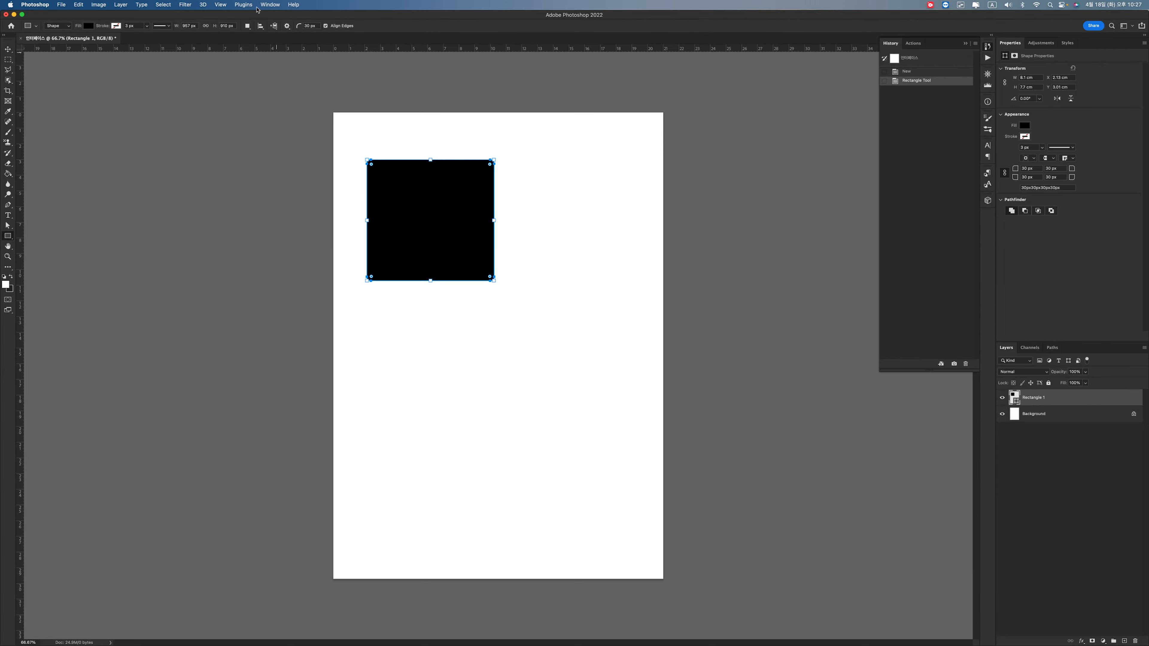
left_click(310, 25)
key("Return")
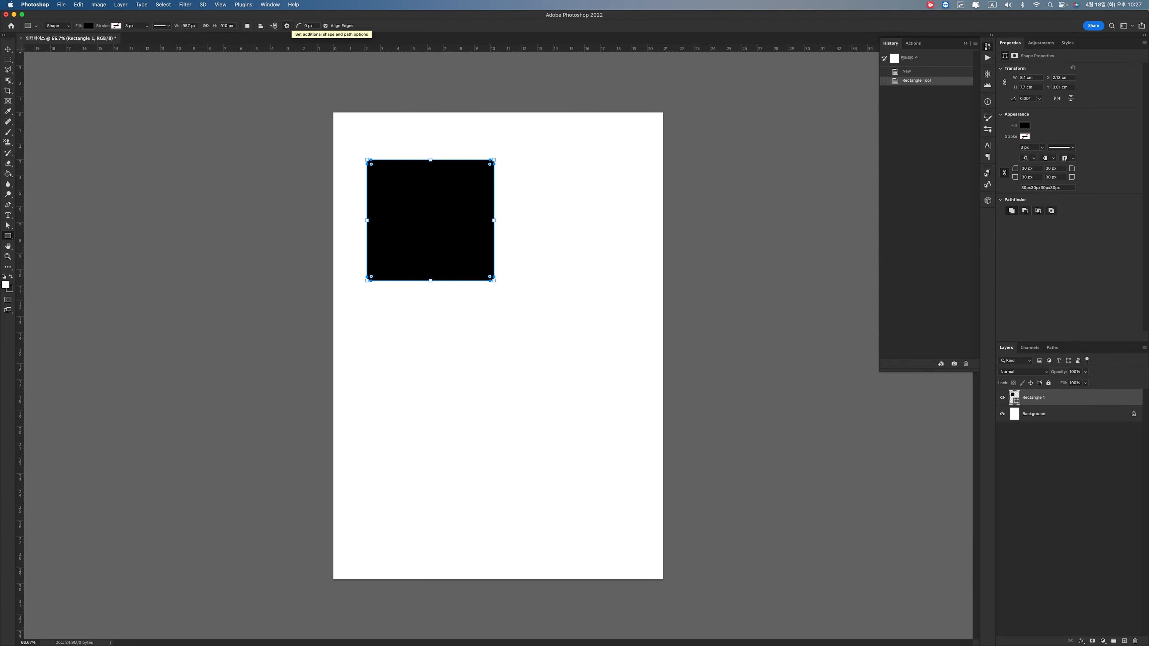
left_click(8, 49)
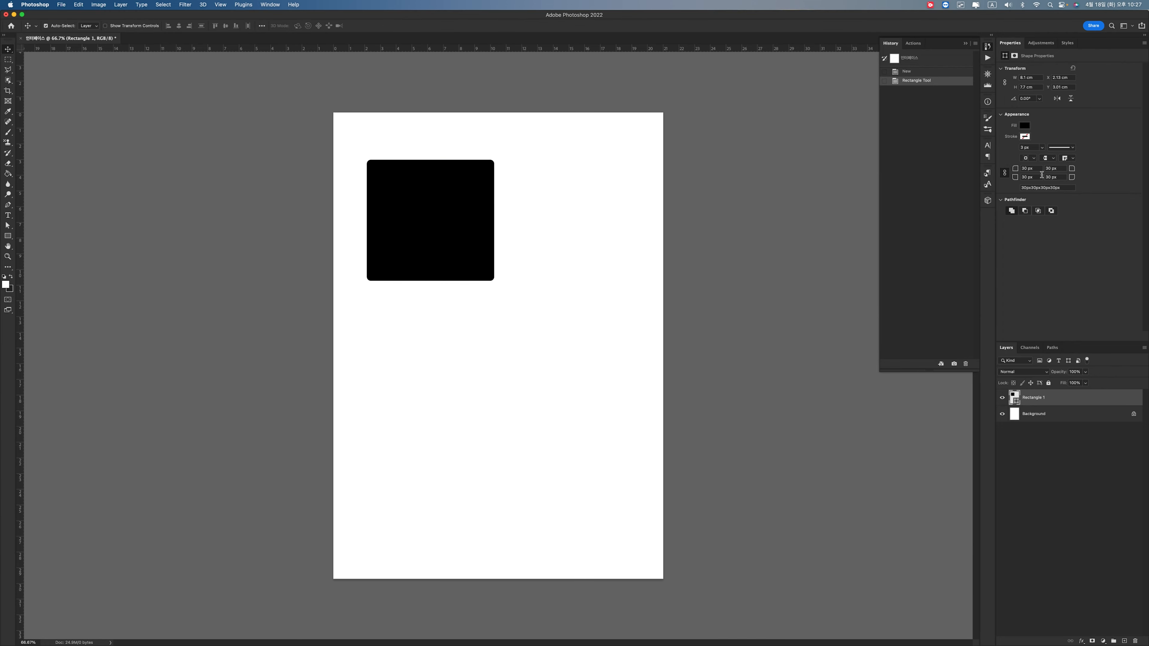
Set all the black rectangle's corner radii to 0 px and move the shape to the upper middle of the page.
left_click(1024, 166)
key("BackSpace")
key("BackSpace")
type("0")
key("Return")
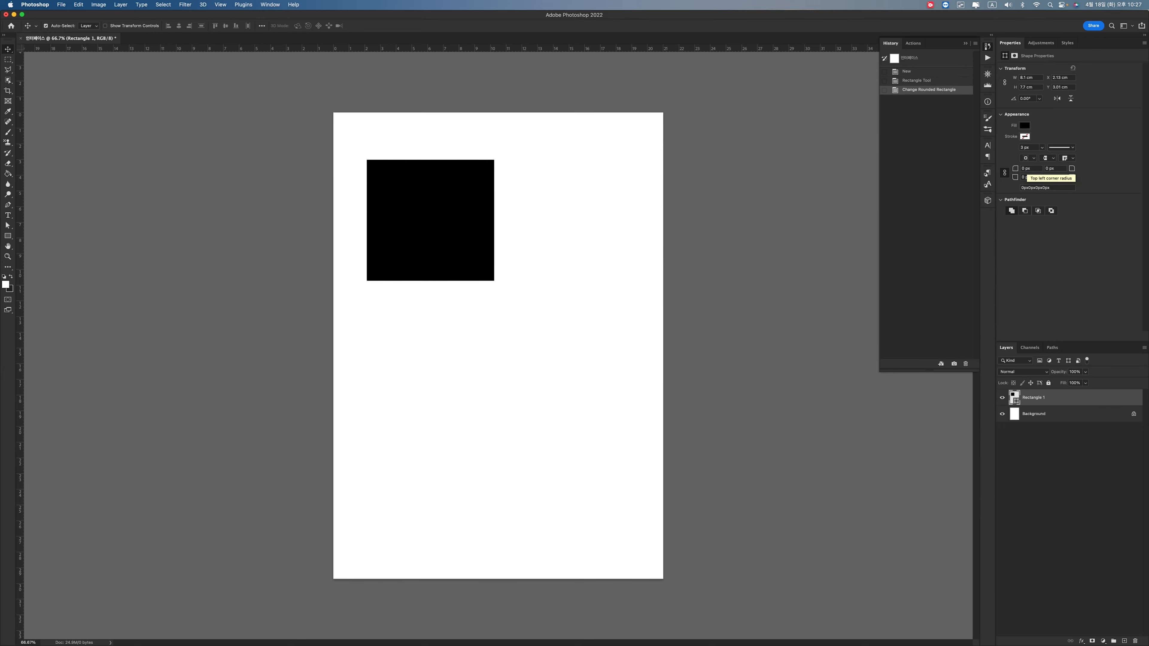
left_click(653, 264)
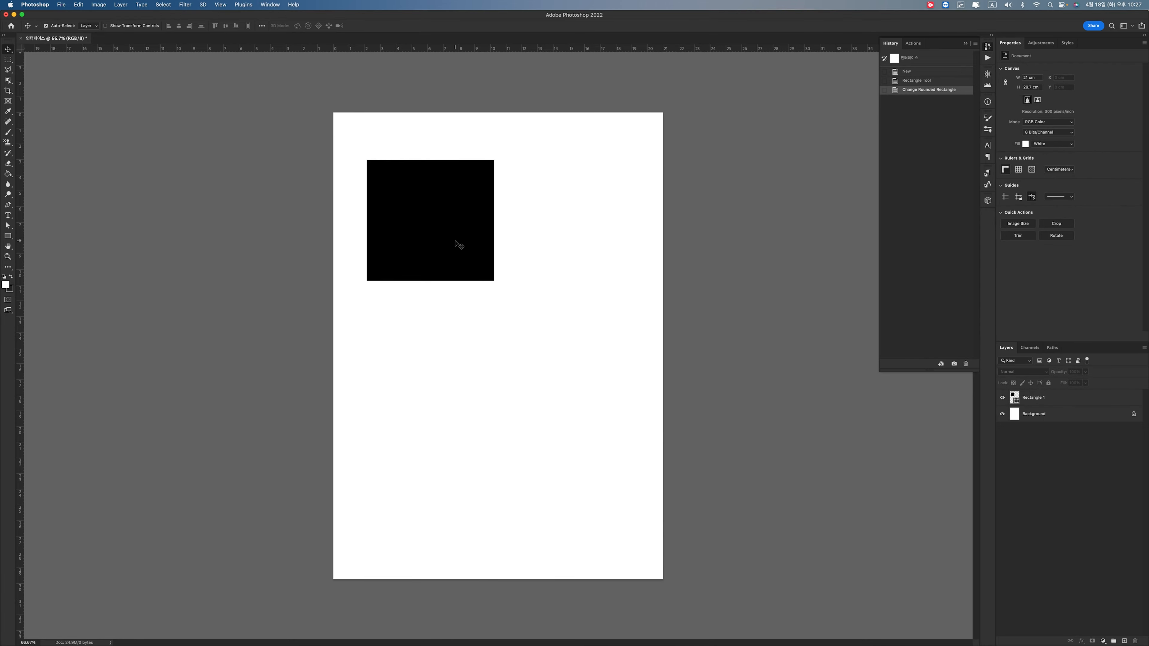
left_click_drag(486, 229, 504, 209)
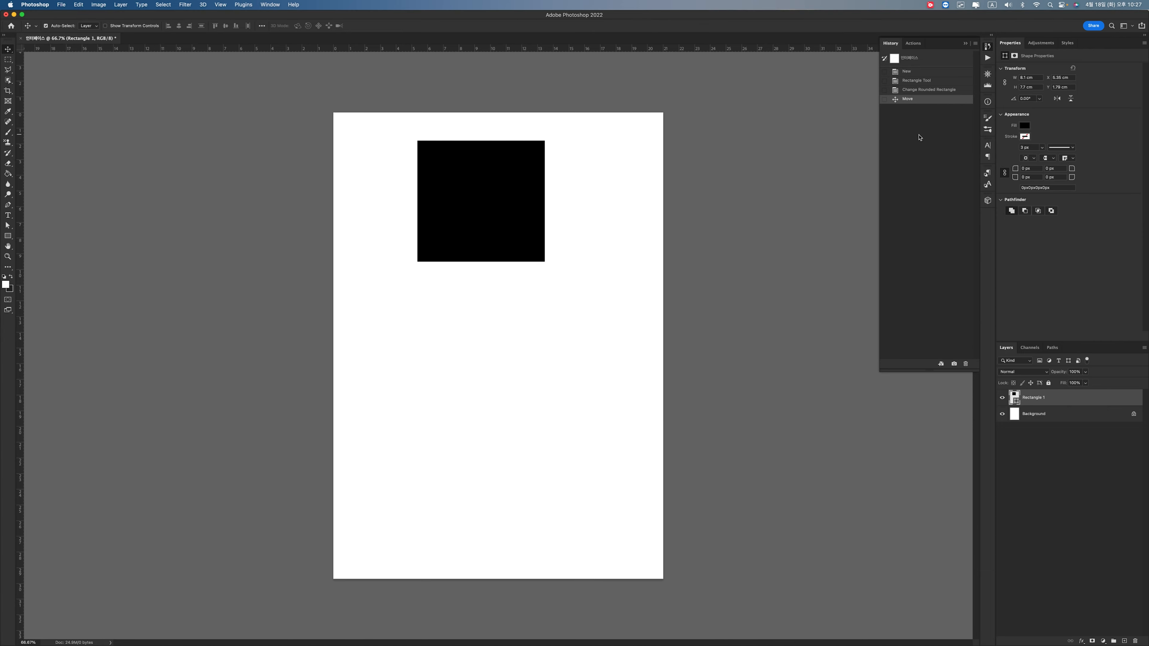
Try gradient, solid color, pattern and no-color fills on the rectangle, and restore its black fill.
left_click(1025, 127)
left_click(1037, 142)
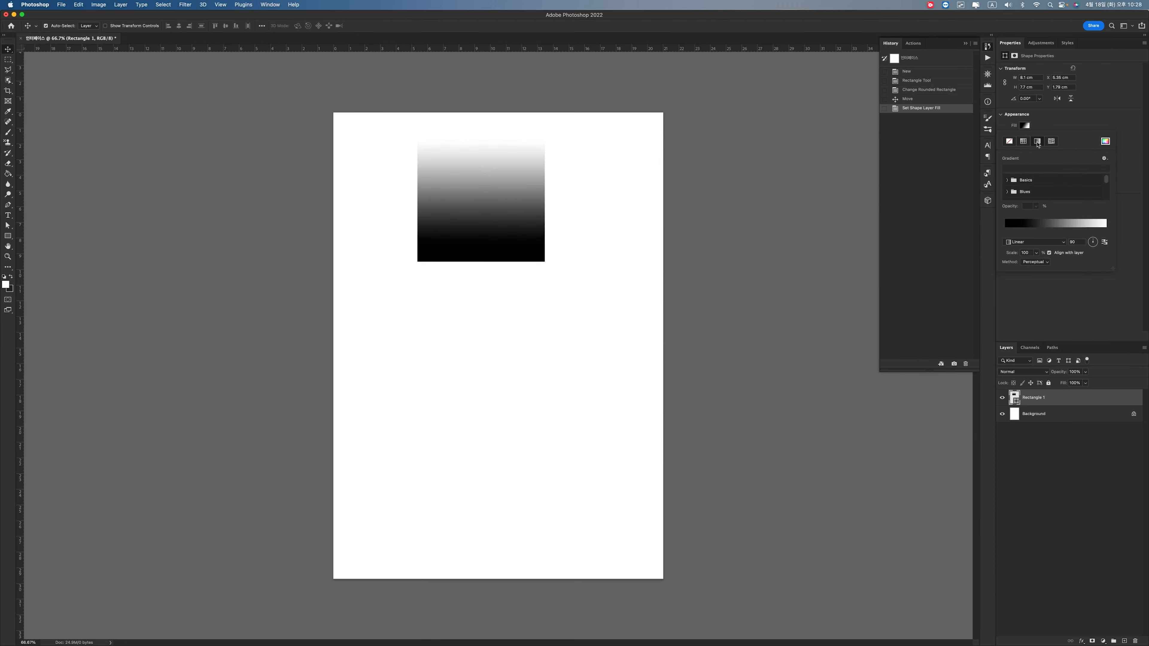
left_click(1023, 141)
left_click(1051, 141)
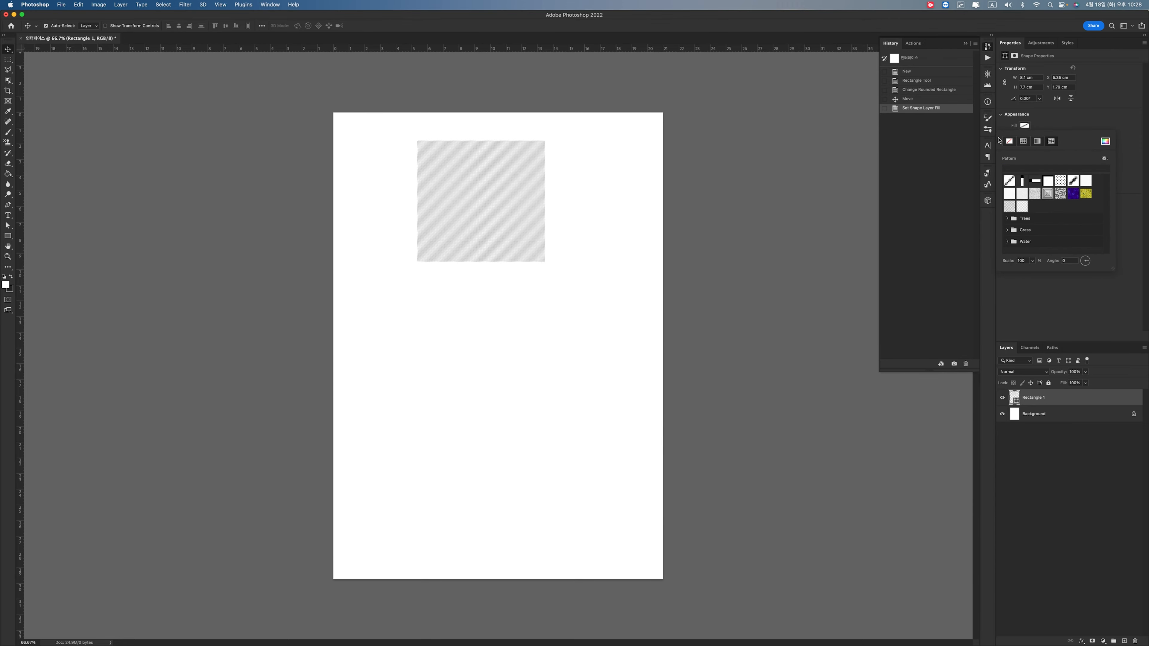
left_click(1008, 142)
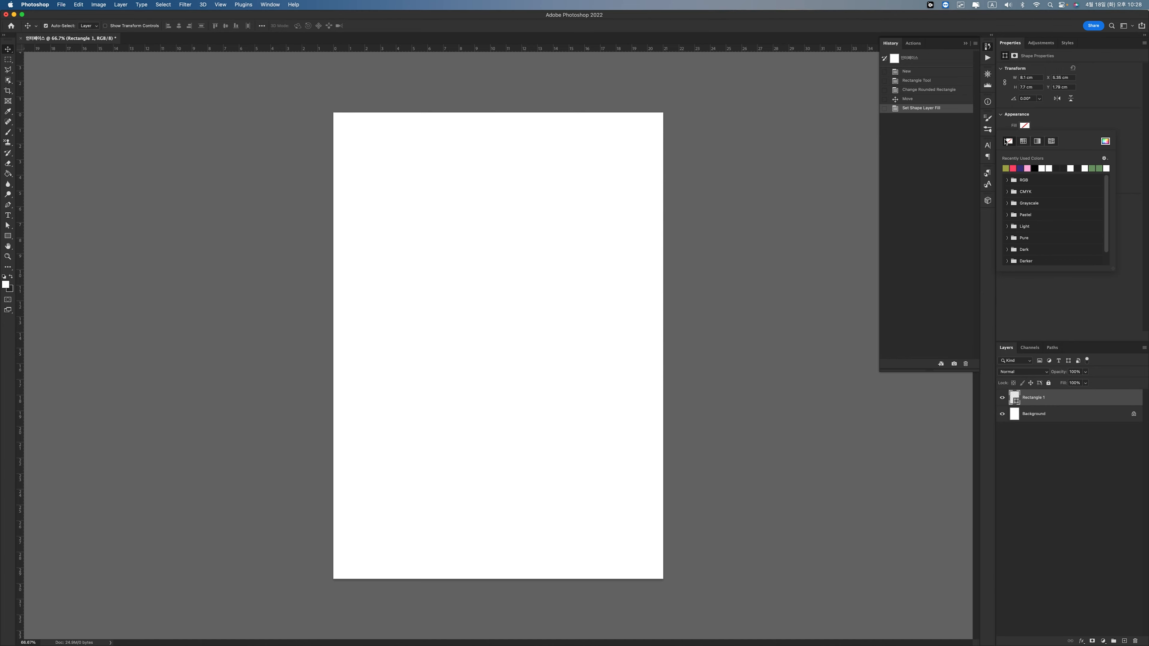
left_click(1035, 168)
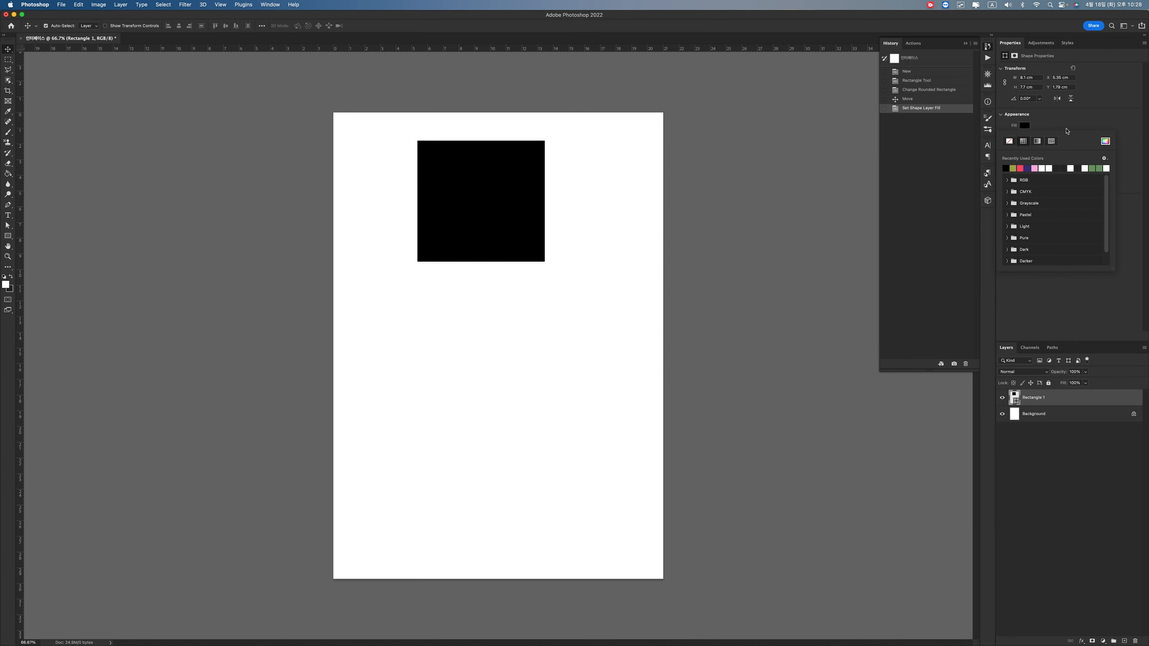
Fill the rectangle with a custom red, #df1c1c.
left_click(1105, 141)
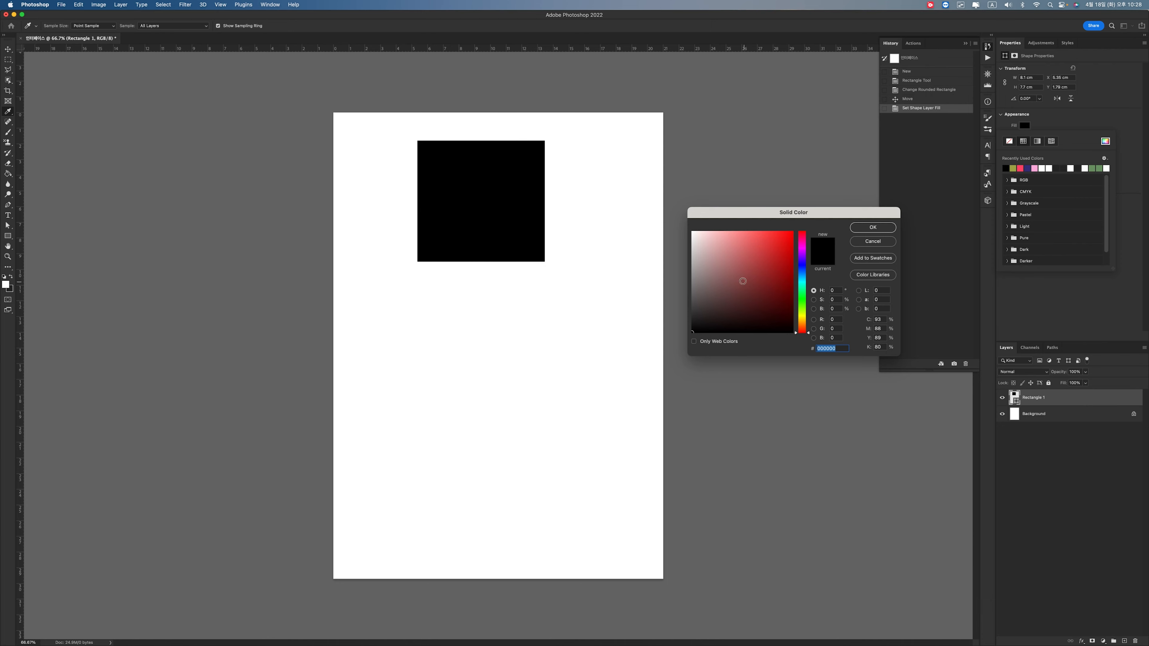
left_click(780, 244)
left_click(872, 227)
Fill the rectangle with olive #9c921d and move it near the page's upper-left corner.
left_click(1106, 141)
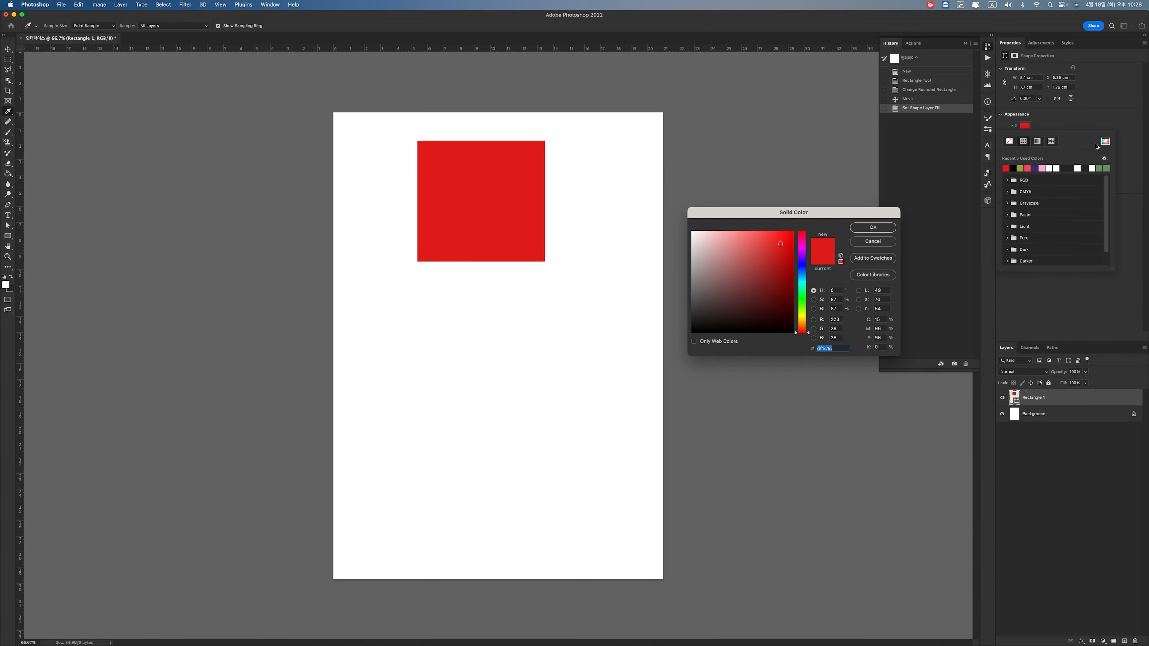
left_click(801, 317)
left_click(774, 271)
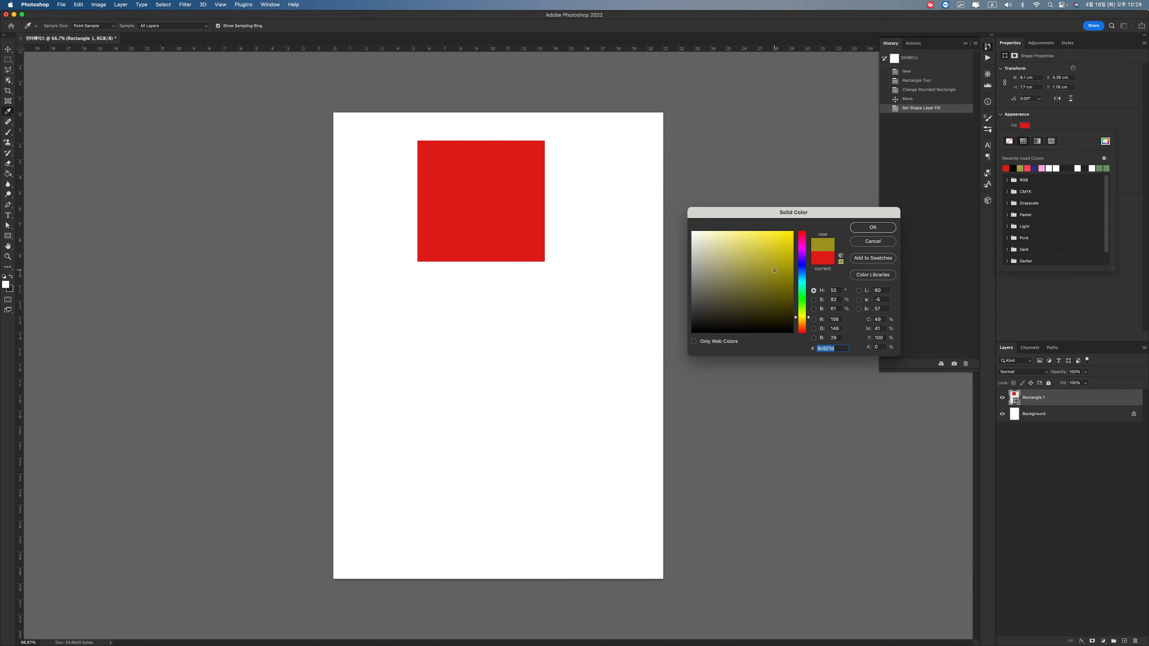
left_click(888, 226)
key("v")
left_click_drag(525, 217, 450, 194)
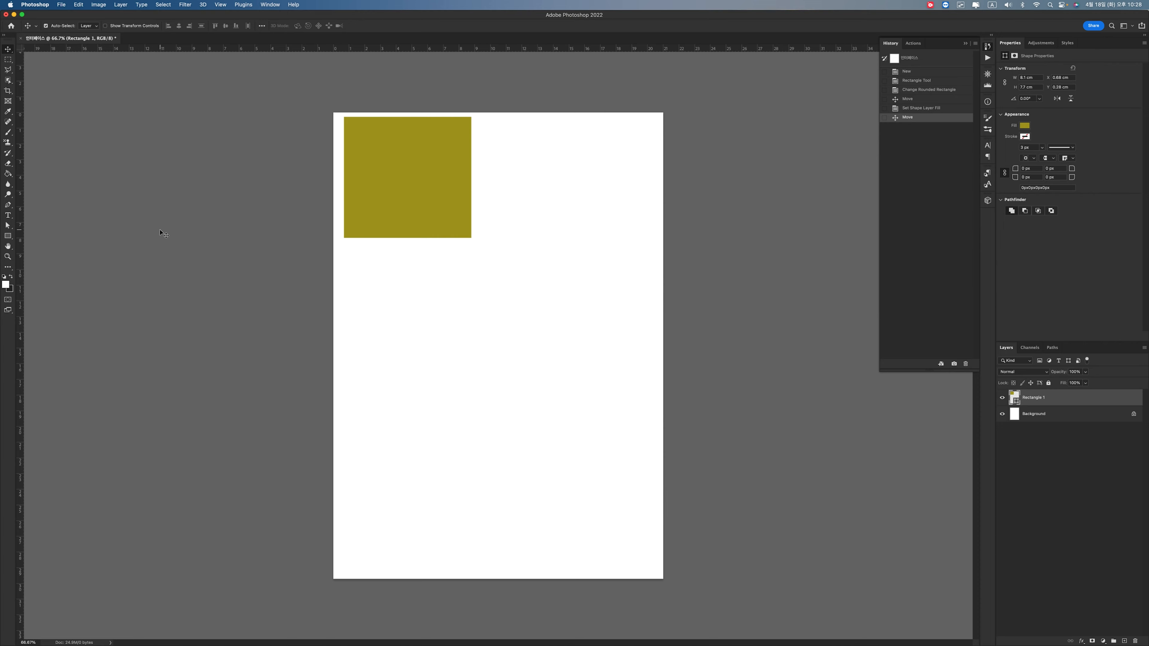
Draw a perfect circle about 5.3 cm wide below the rectangle with the Ellipse tool.
left_click(9, 236)
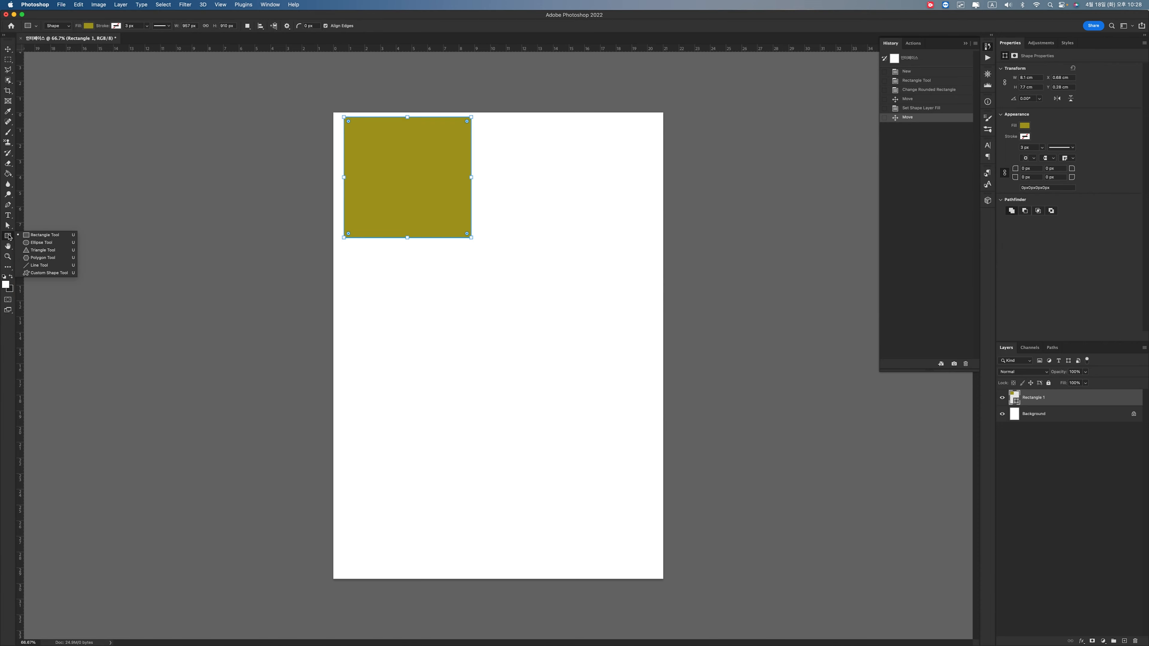
left_click(41, 243)
left_click_drag(373, 278, 594, 376)
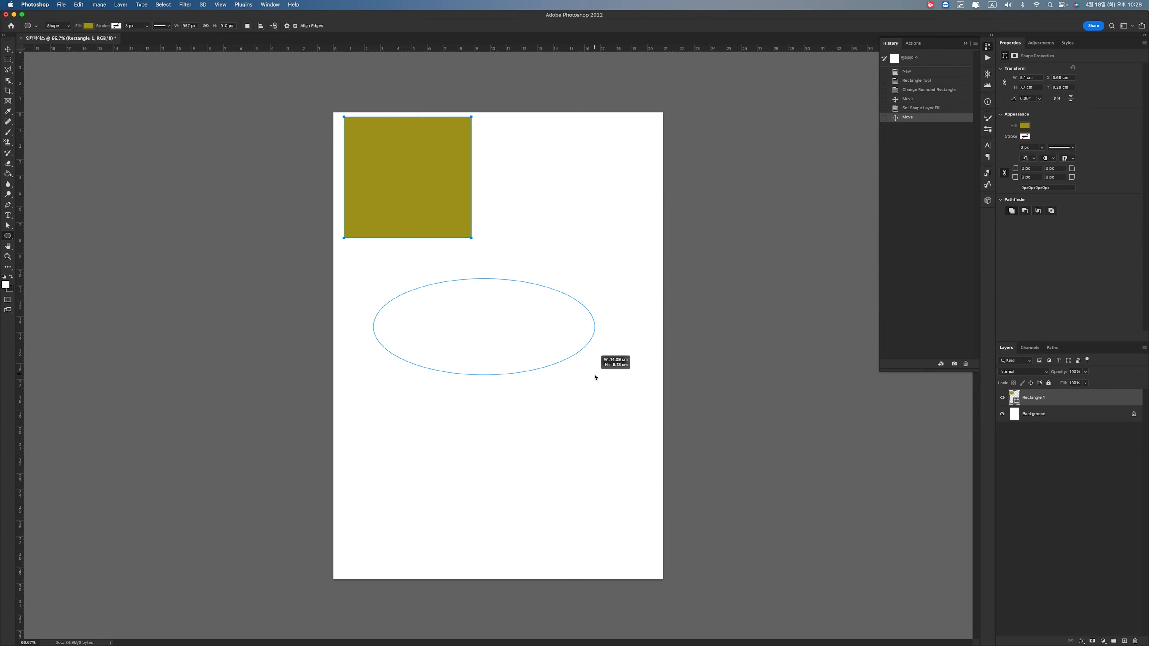
left_click_drag(594, 377, 481, 361)
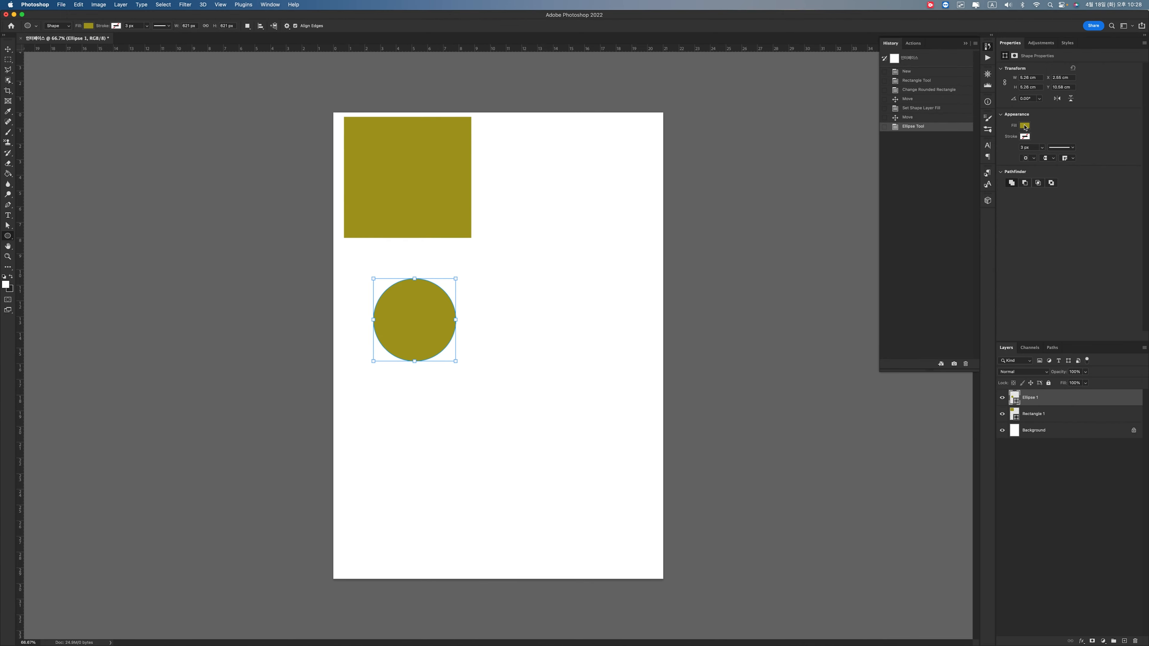
Fill the circle with magenta #d021b1 and move it up and slightly left, closer to the rectangle.
left_click(1024, 126)
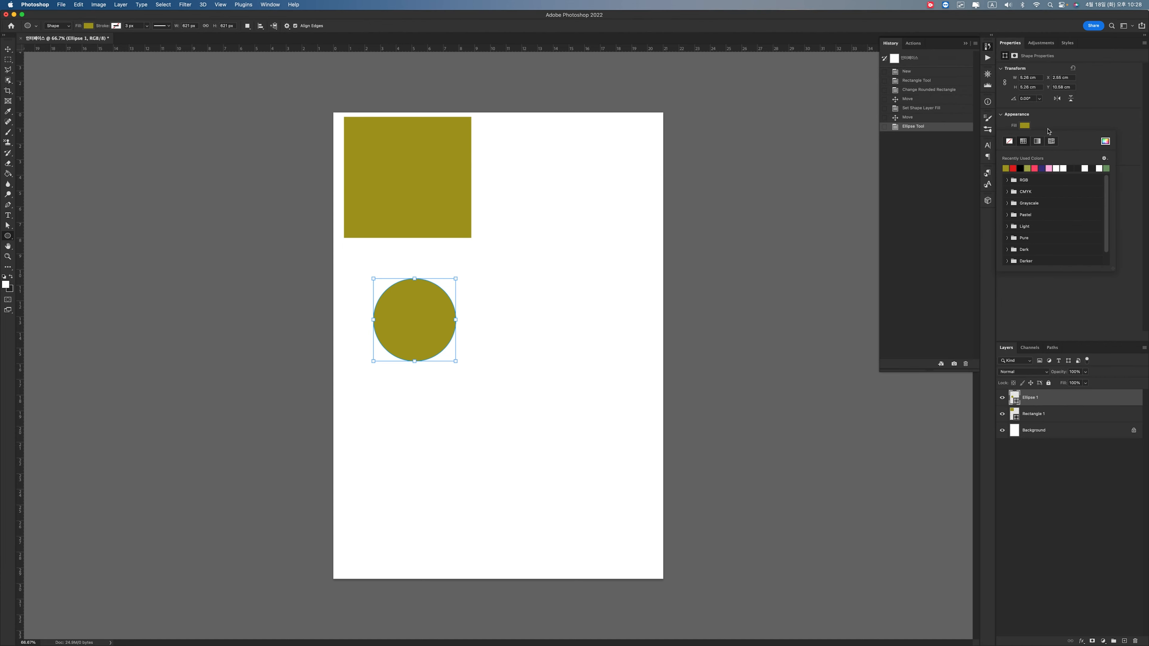
left_click(1106, 141)
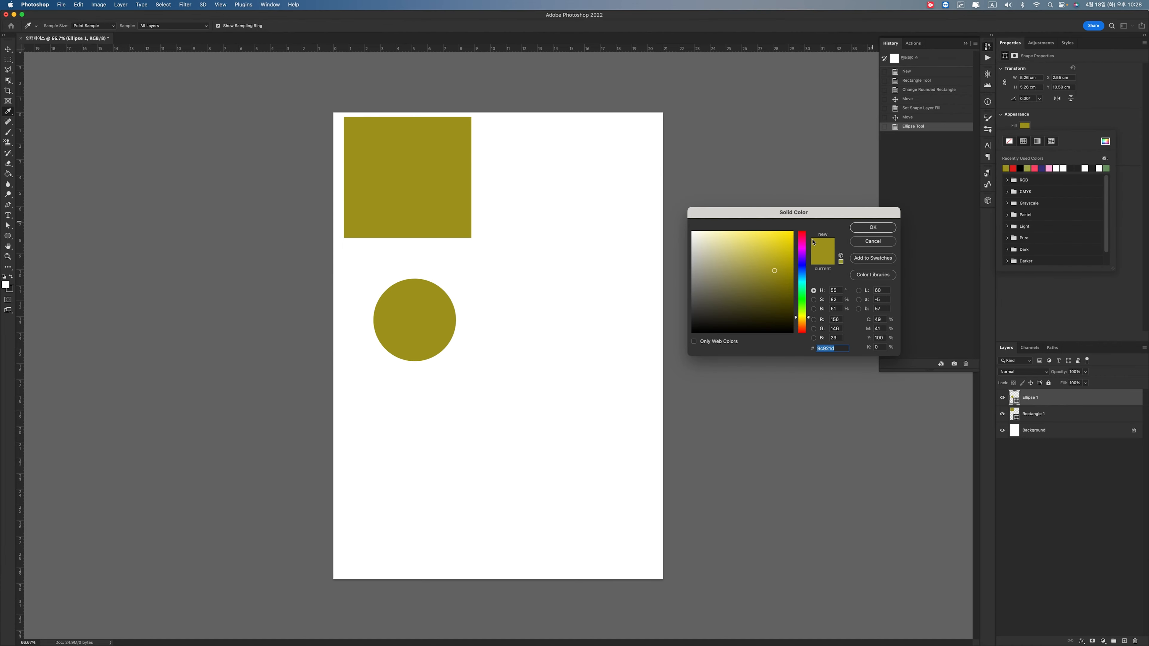
left_click(802, 244)
left_click(776, 250)
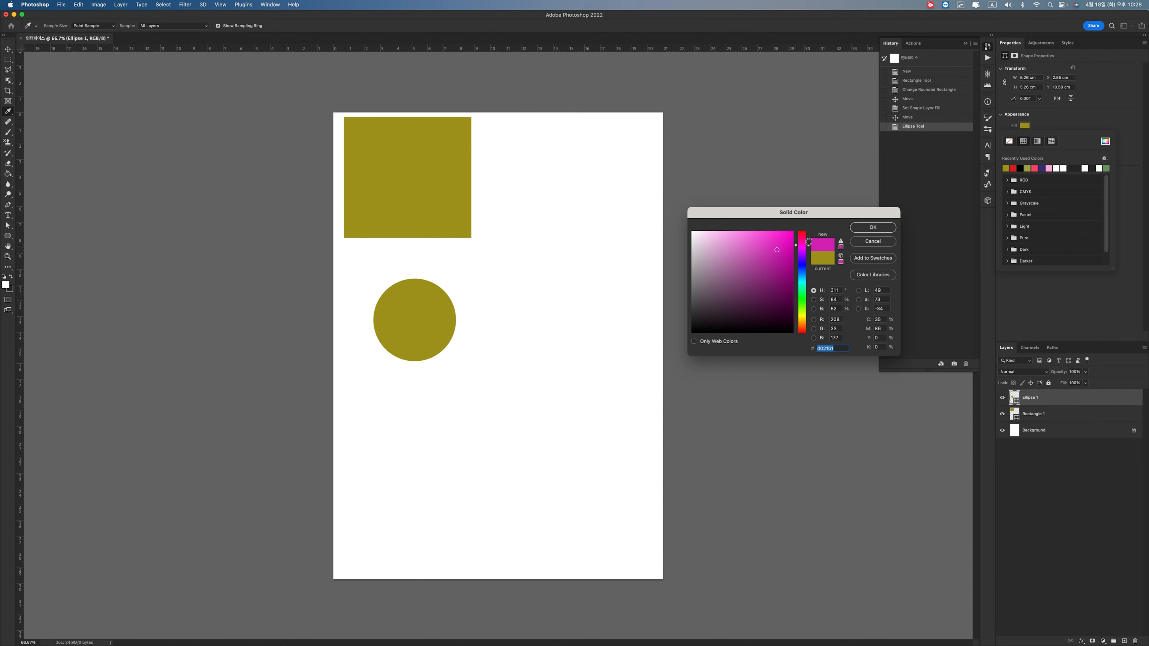
left_click(872, 227)
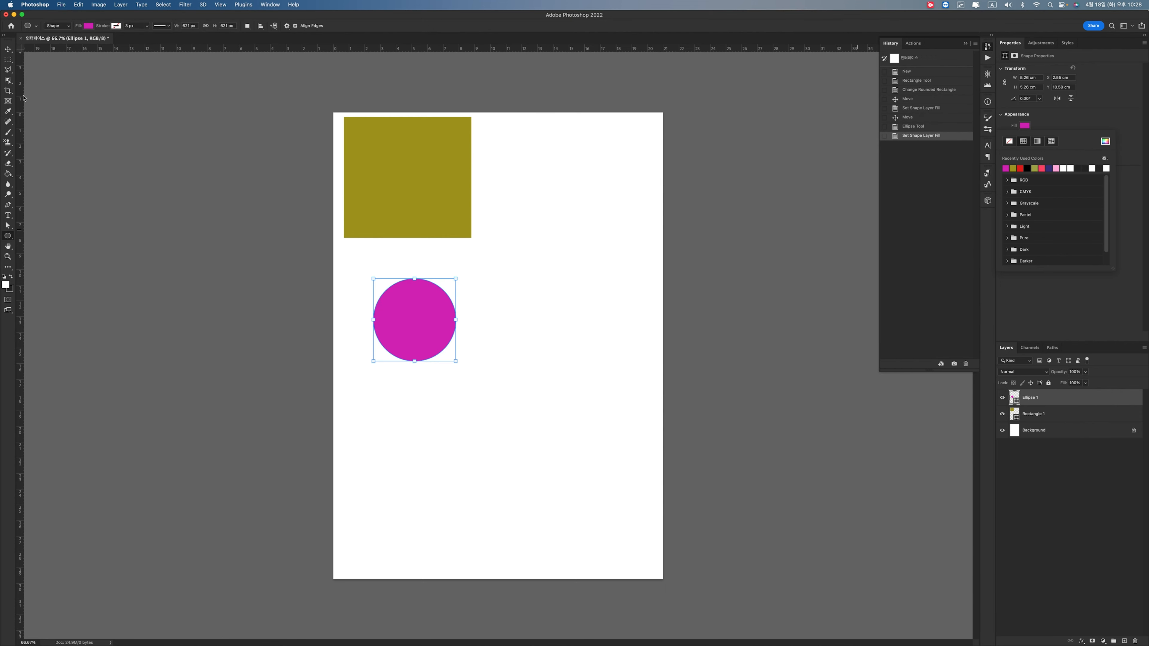
left_click(7, 49)
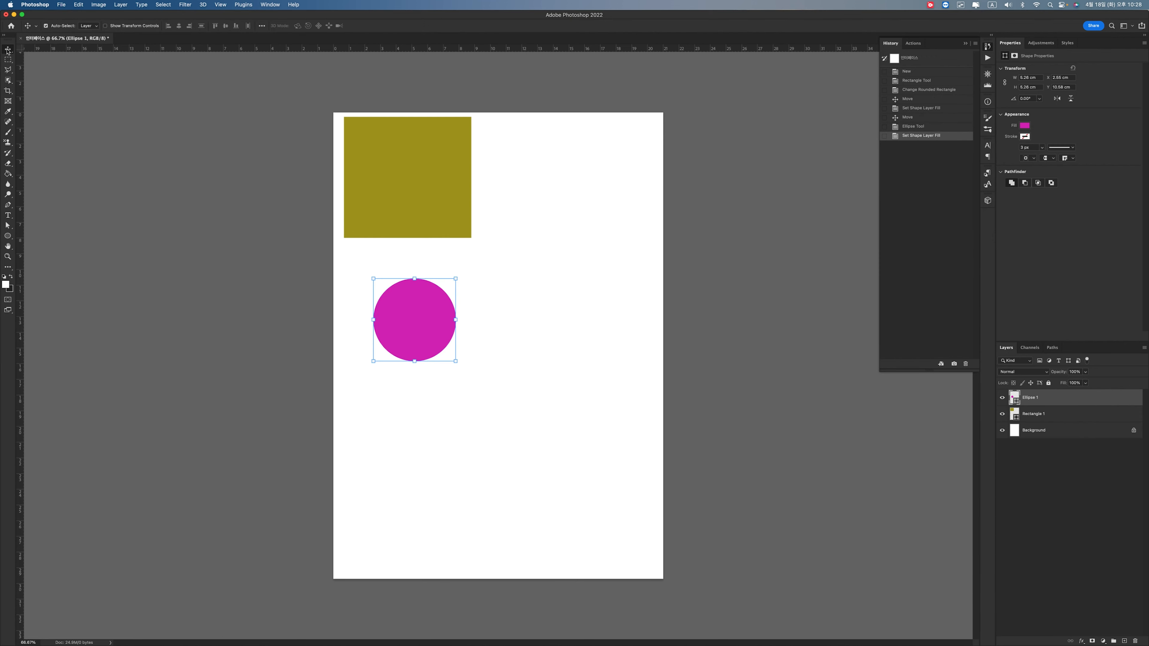
left_click_drag(402, 318, 394, 294)
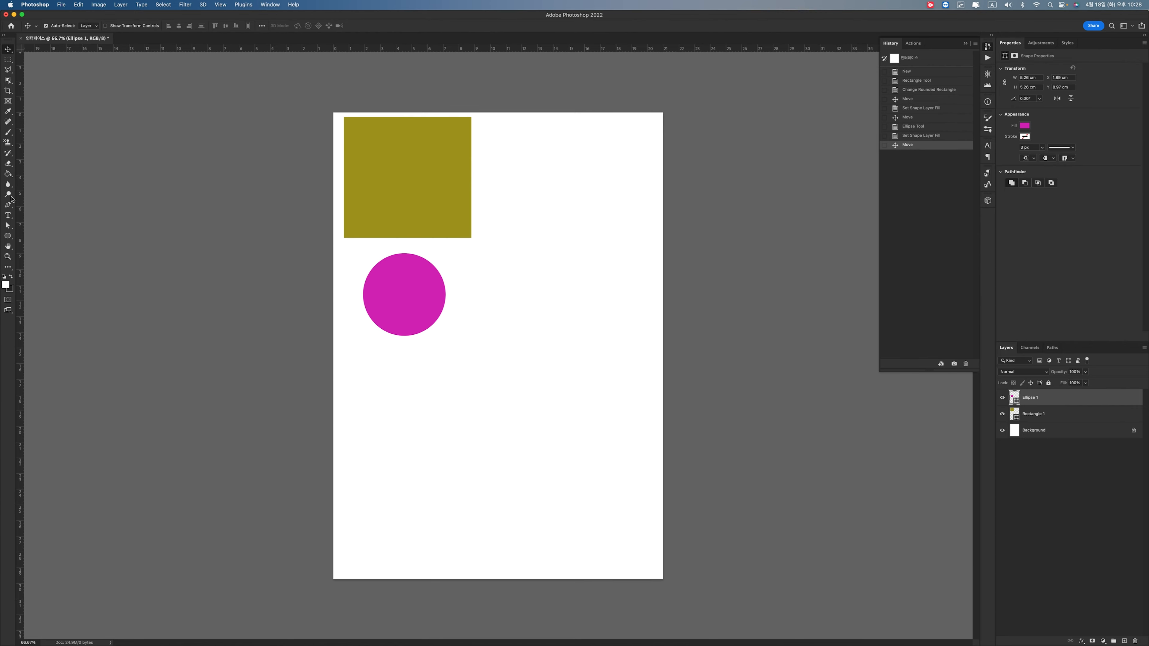
Draw a sitting cat about 4.9 cm wide and 9.2 cm tall below the circle with the Custom Shape tool, keeping its proportions.
left_click(7, 236)
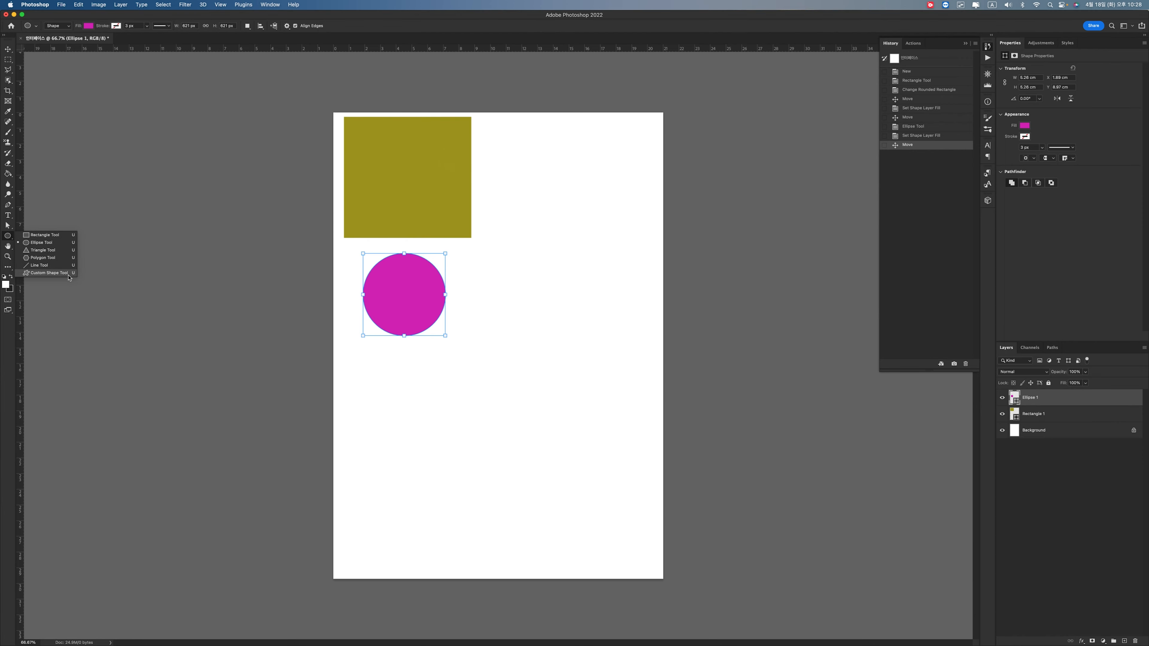
left_click(48, 273)
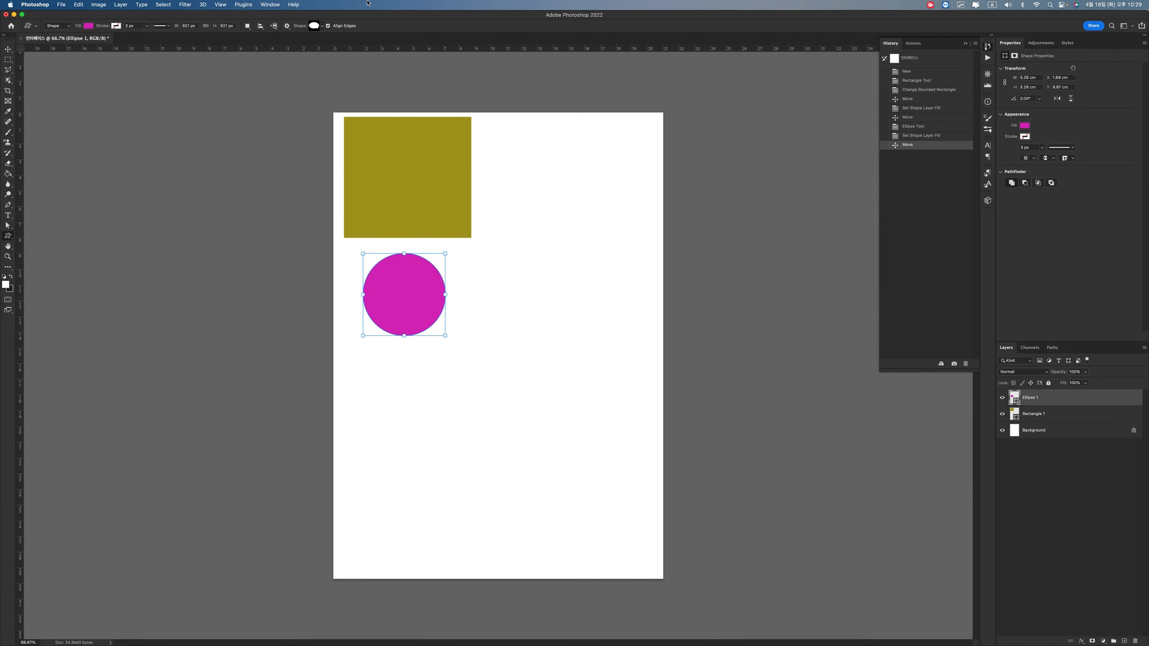
left_click(322, 26)
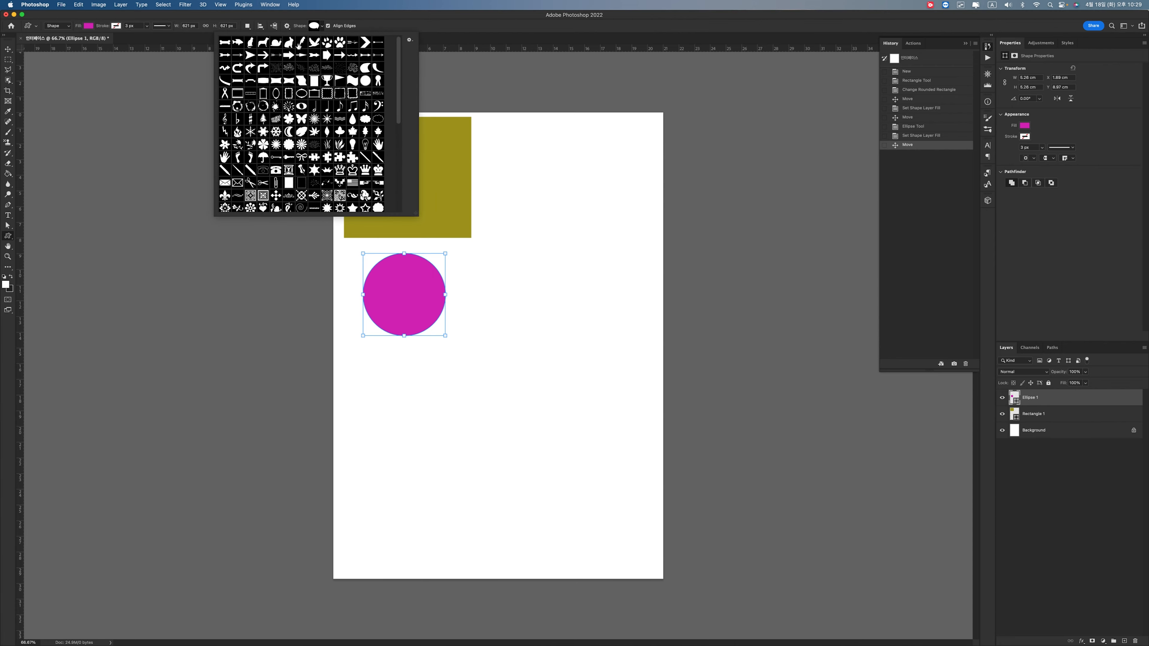
left_click(252, 43)
left_click(447, 18)
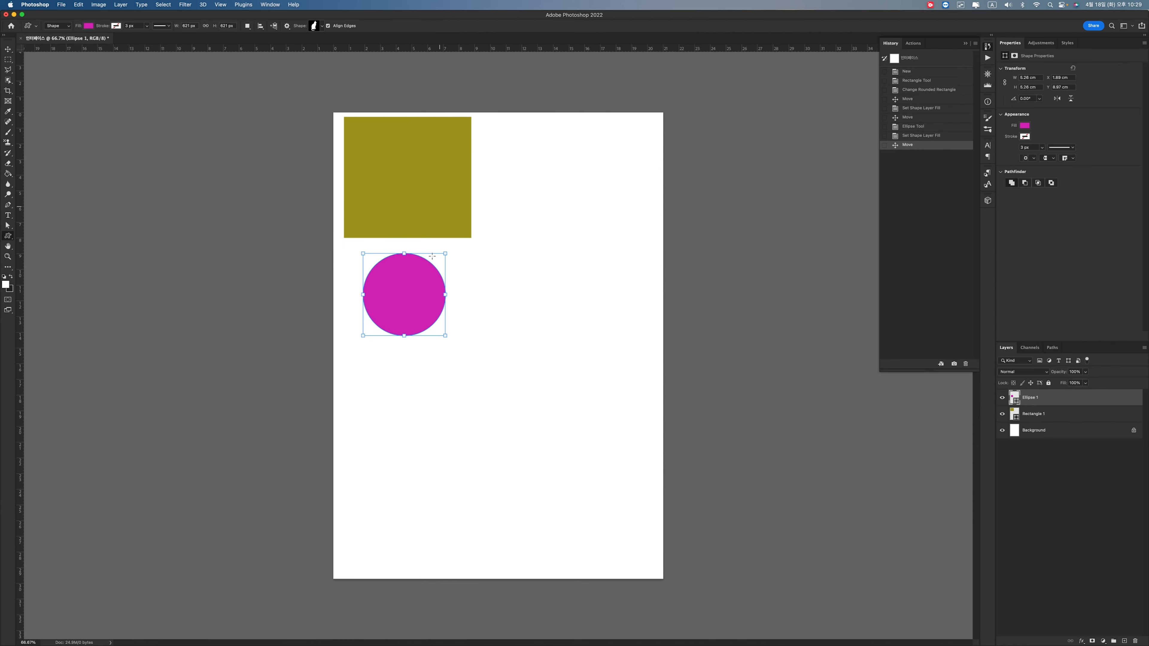
left_click_drag(385, 370, 494, 513)
key("shift")
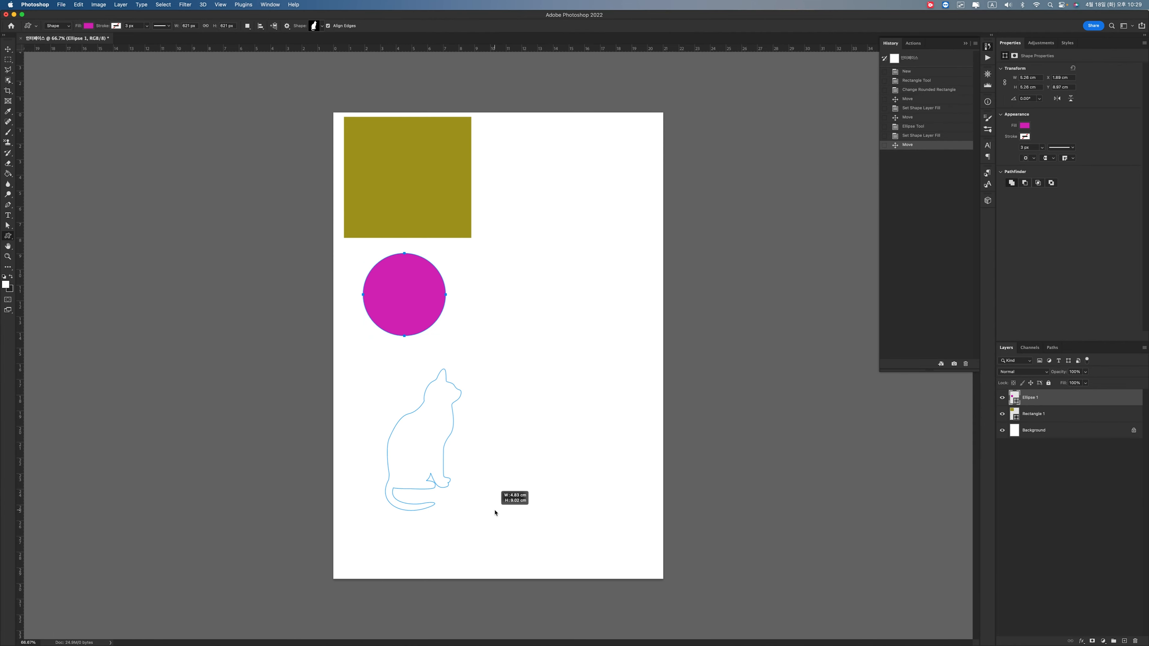
mouse_move(495, 513)
left_mouse_down()
mouse_move(481, 504)
mouse_move(488, 516)
left_mouse_up()
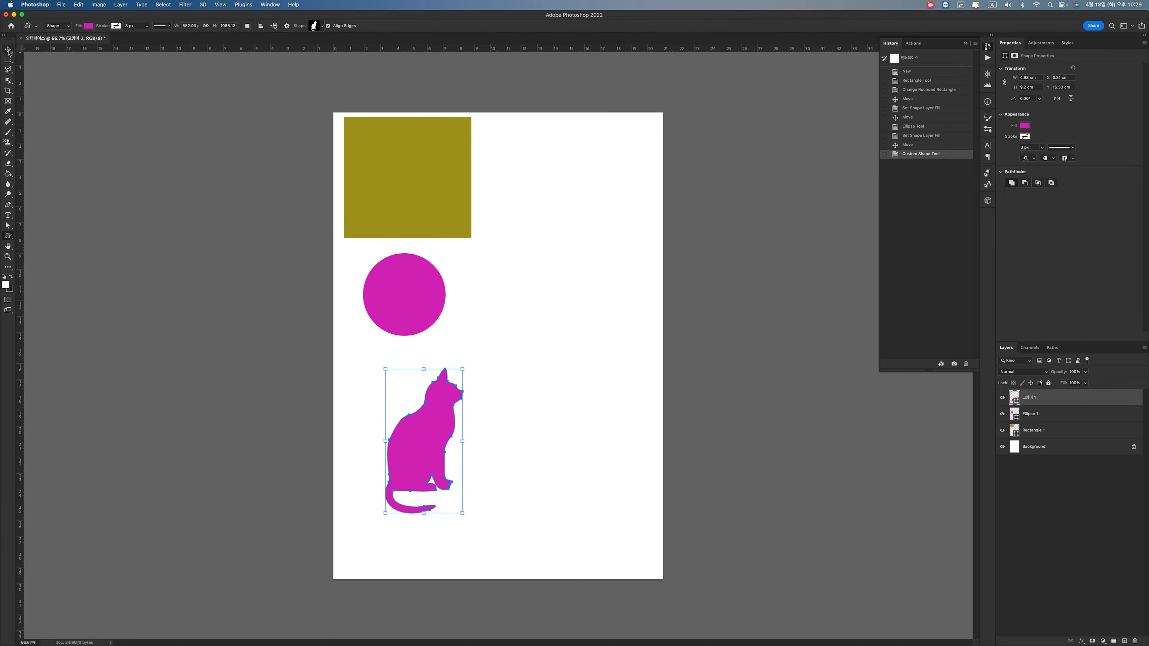
Fill the cat shape with a custom orange, #f37d3c.
left_click(1024, 127)
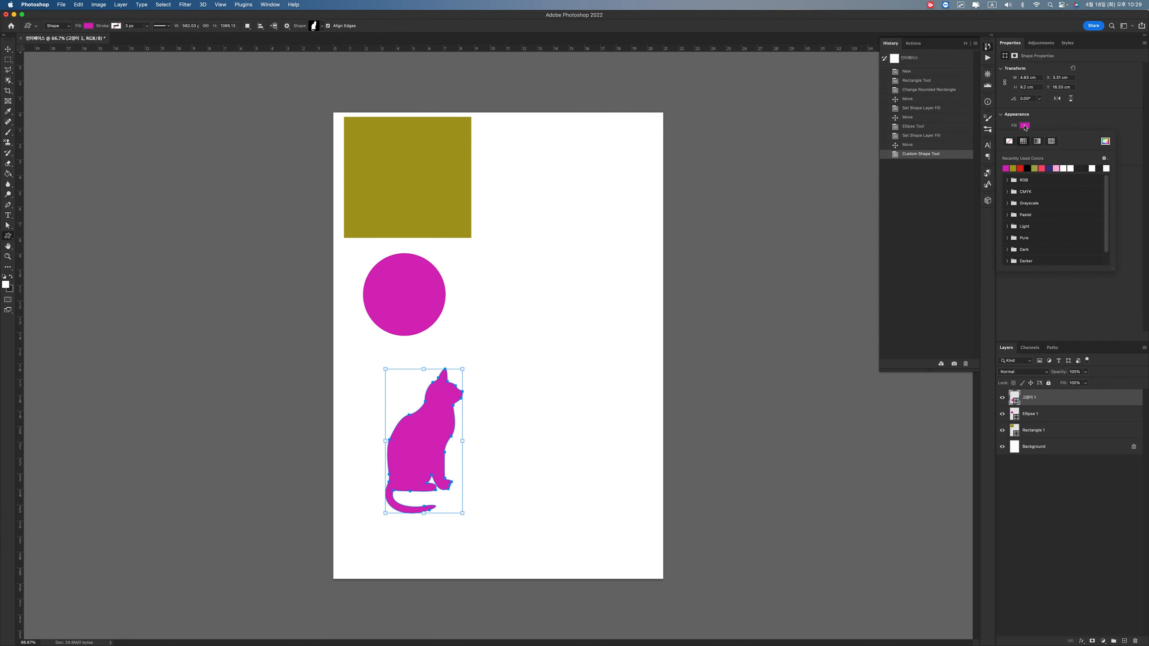
left_click(1105, 140)
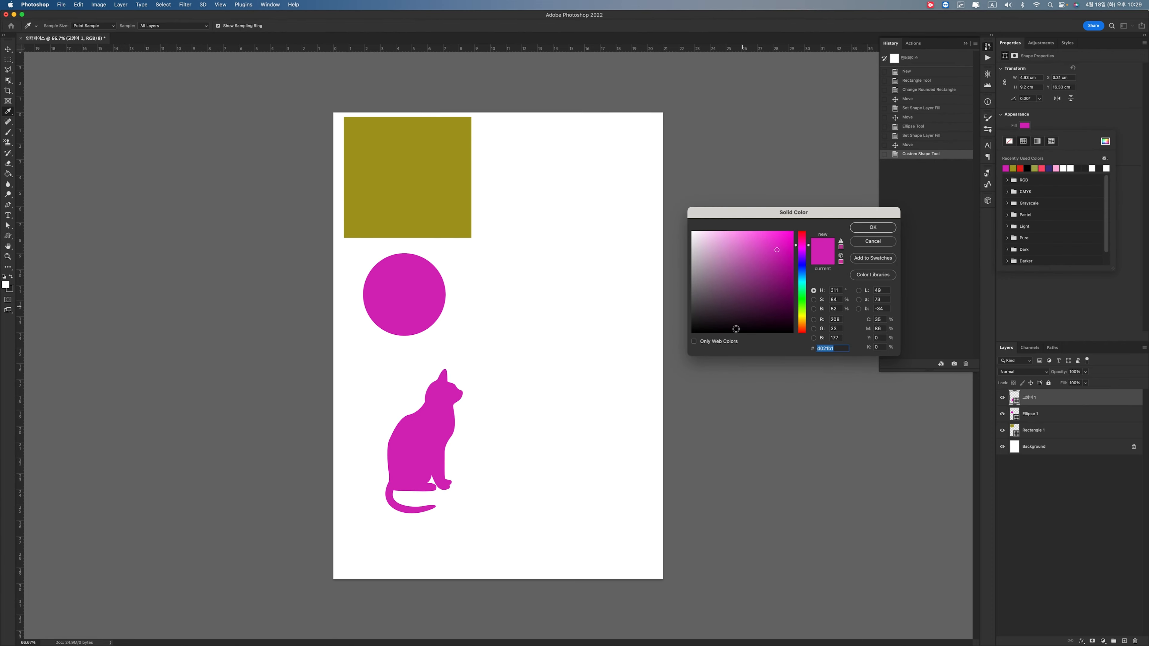
left_click(802, 323)
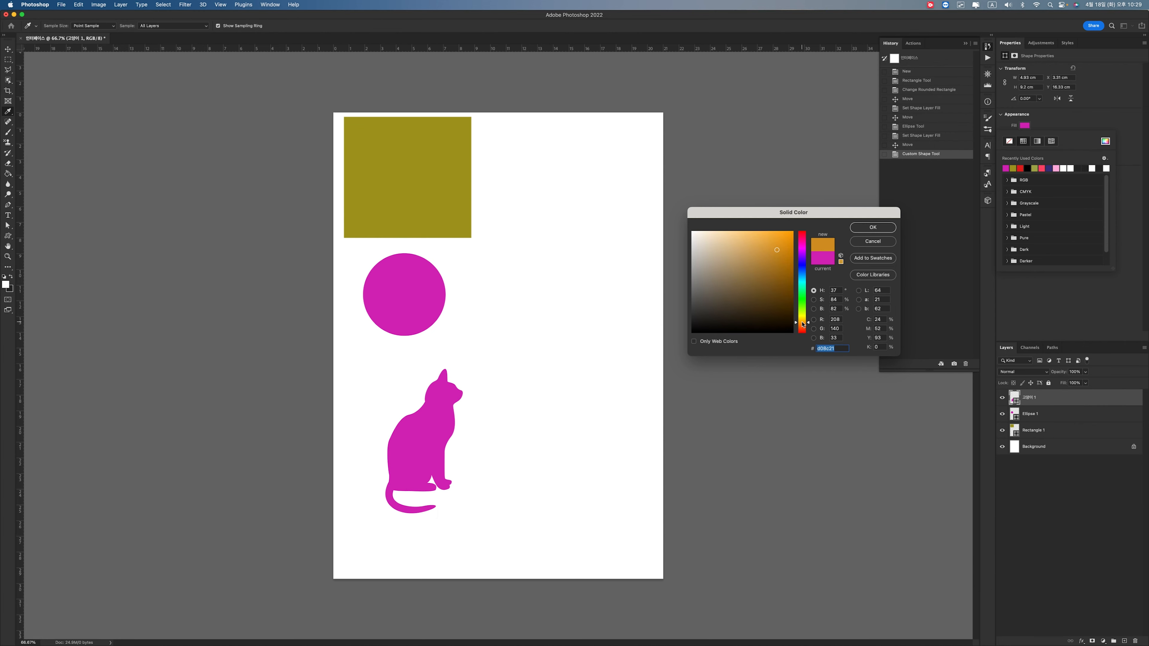
left_click(803, 327)
left_click(768, 235)
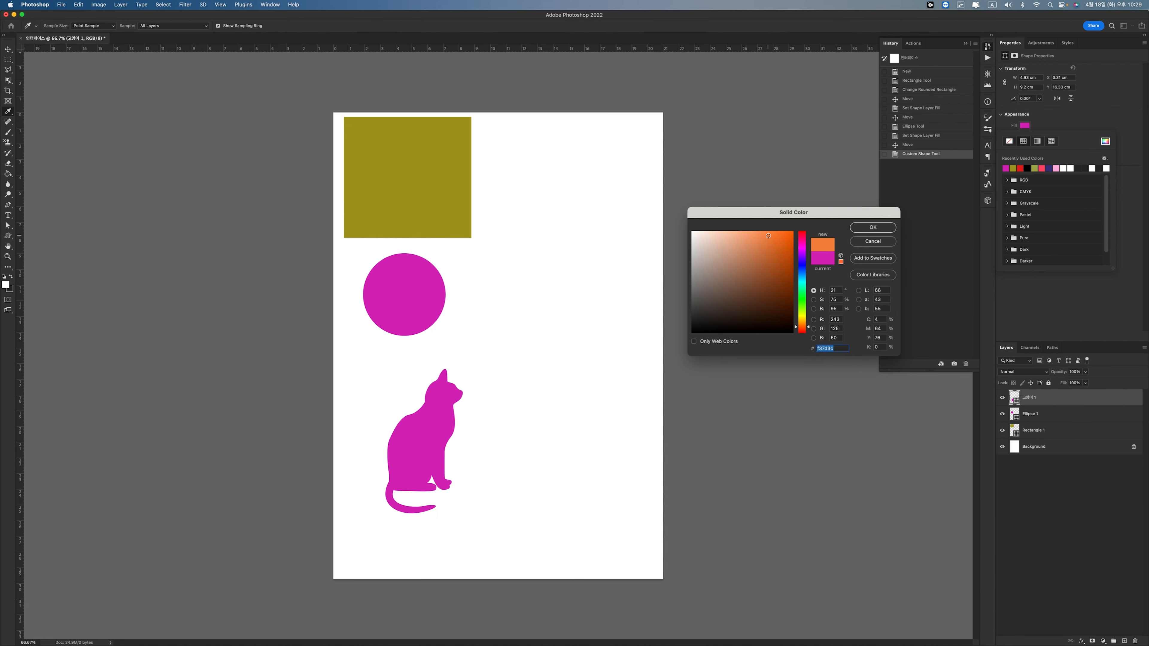
left_click(873, 227)
left_click(1082, 120)
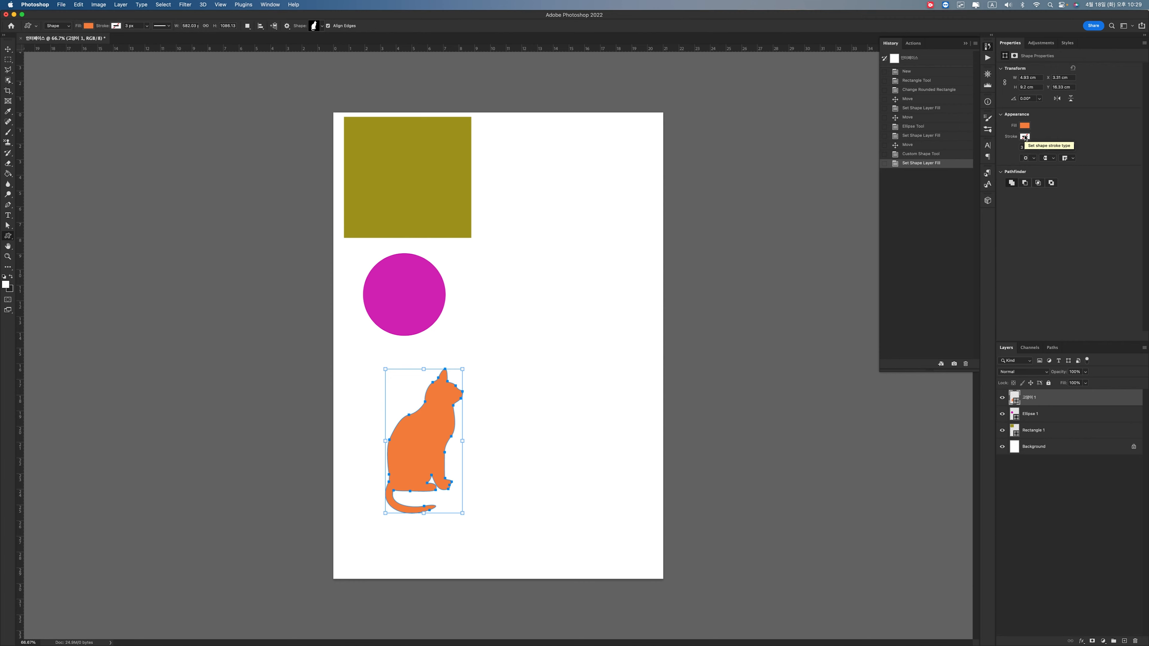
Give the cat shape a black outline with a stroke width of 7.41 px.
left_click(1024, 137)
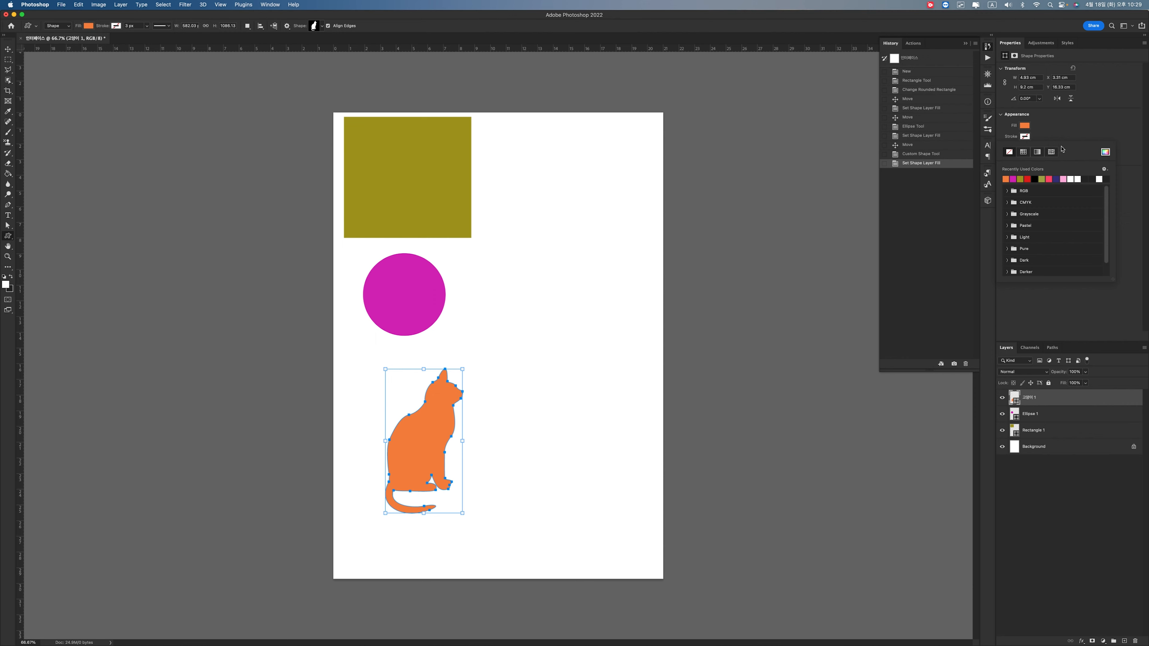
left_click(1035, 178)
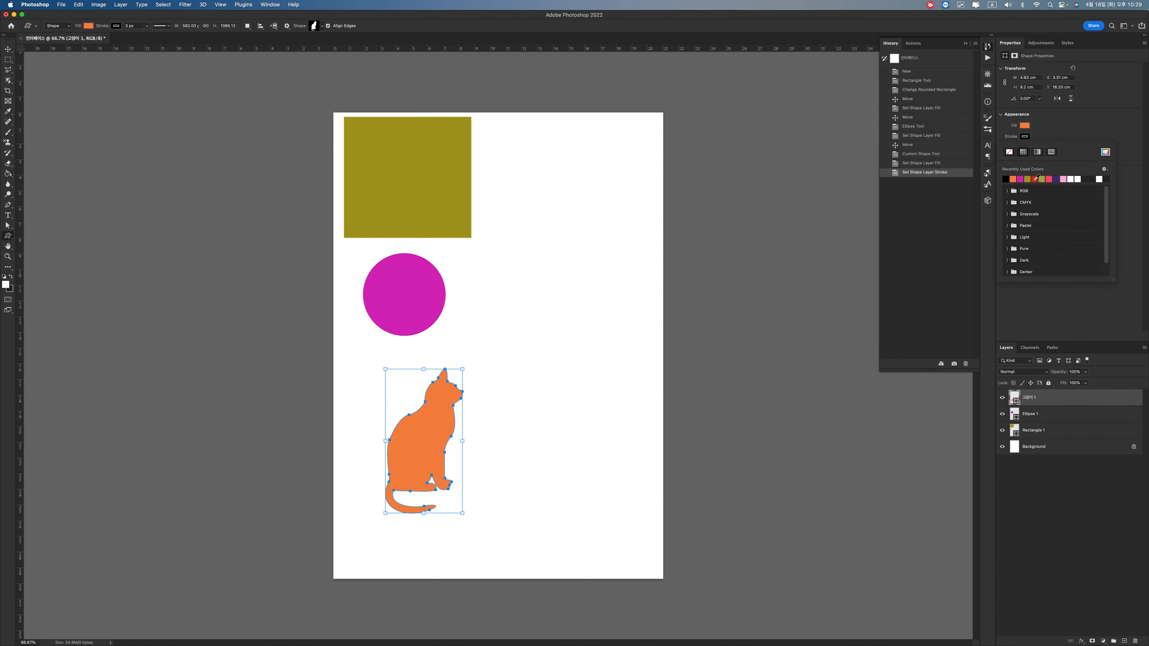
left_click(1049, 131)
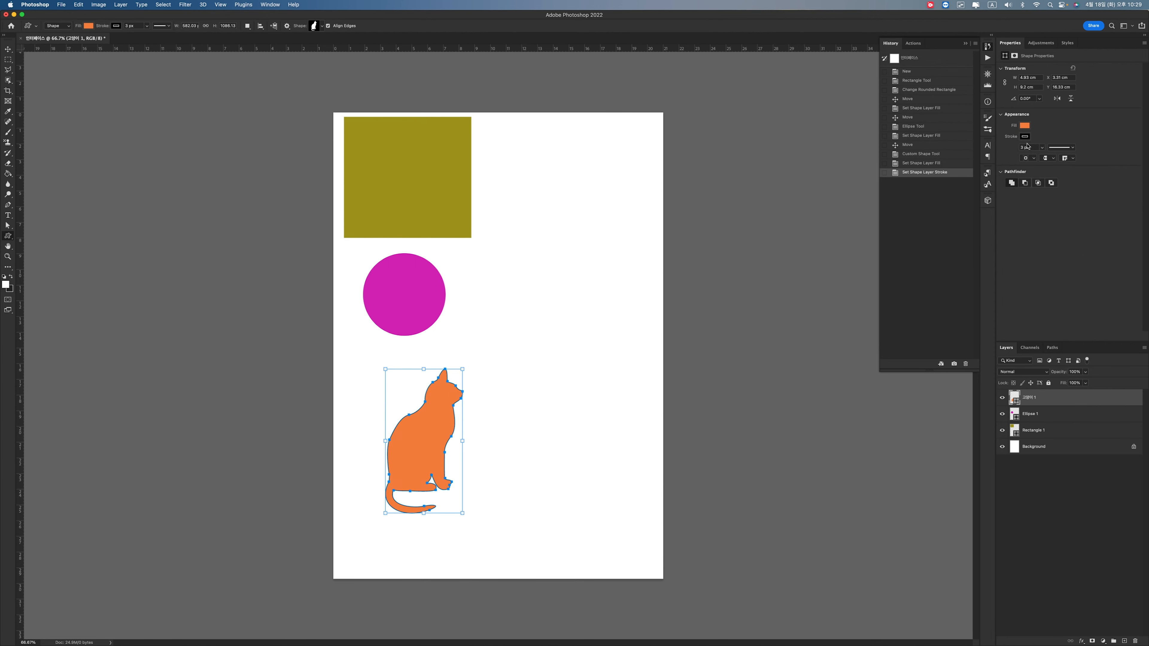
left_click(1043, 151)
mouse_move(1040, 158)
left_mouse_down()
mouse_move(1062, 159)
mouse_move(1043, 158)
left_mouse_up()
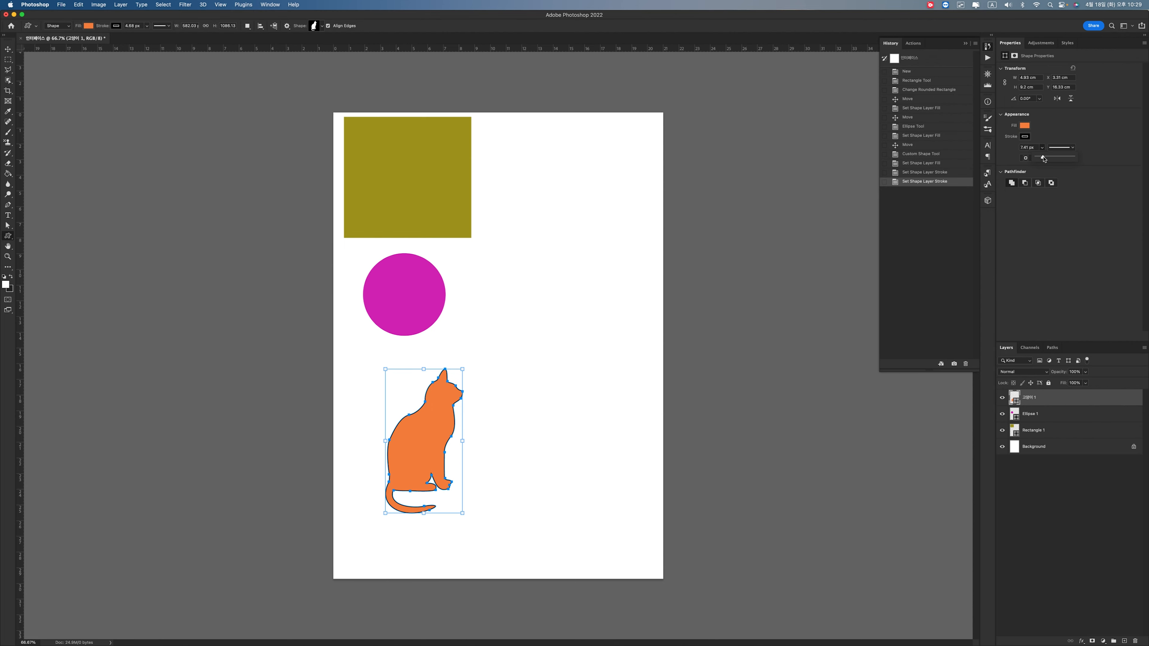
left_click(1049, 118)
Move the cat slightly up and left, closer beneath the circle, and shift the olive rectangle slightly right.
left_click(8, 49)
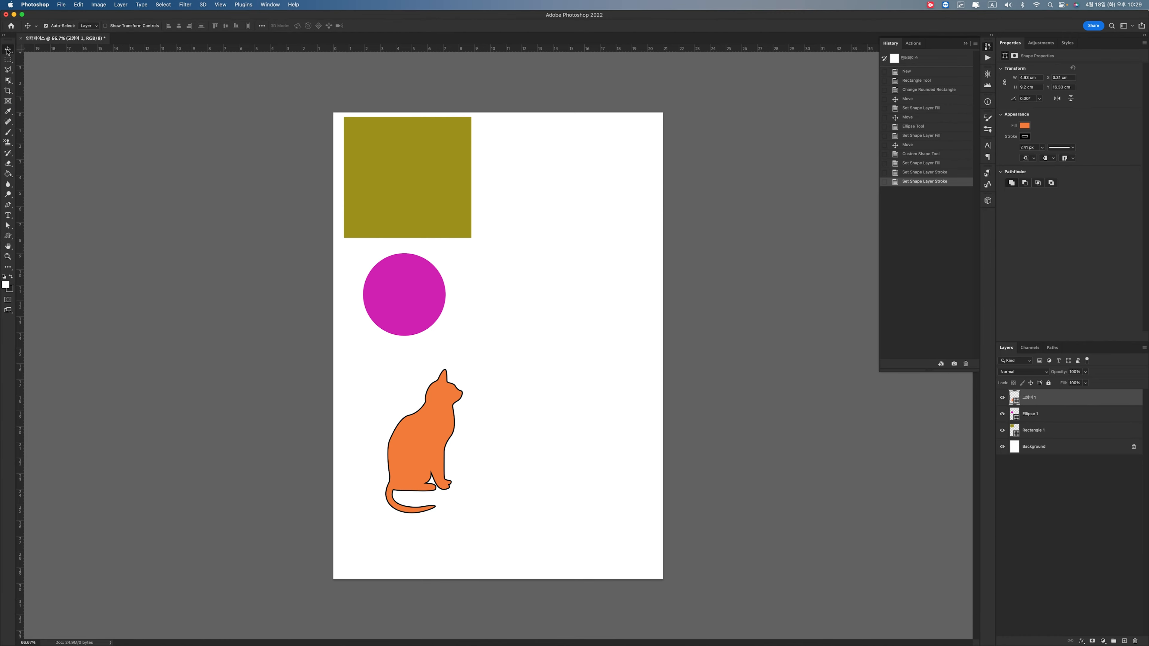
left_click_drag(426, 424, 407, 414)
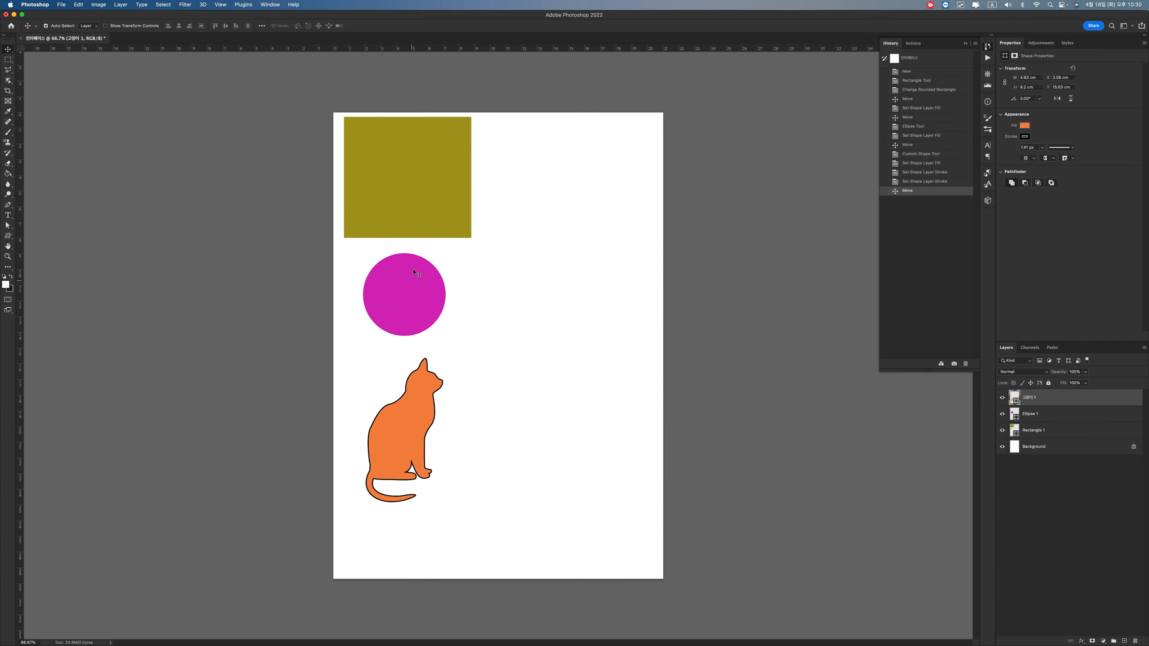
mouse_move(422, 185)
left_mouse_down()
mouse_move(521, 185)
mouse_move(417, 186)
left_mouse_up()
left_click_drag(411, 186, 409, 186)
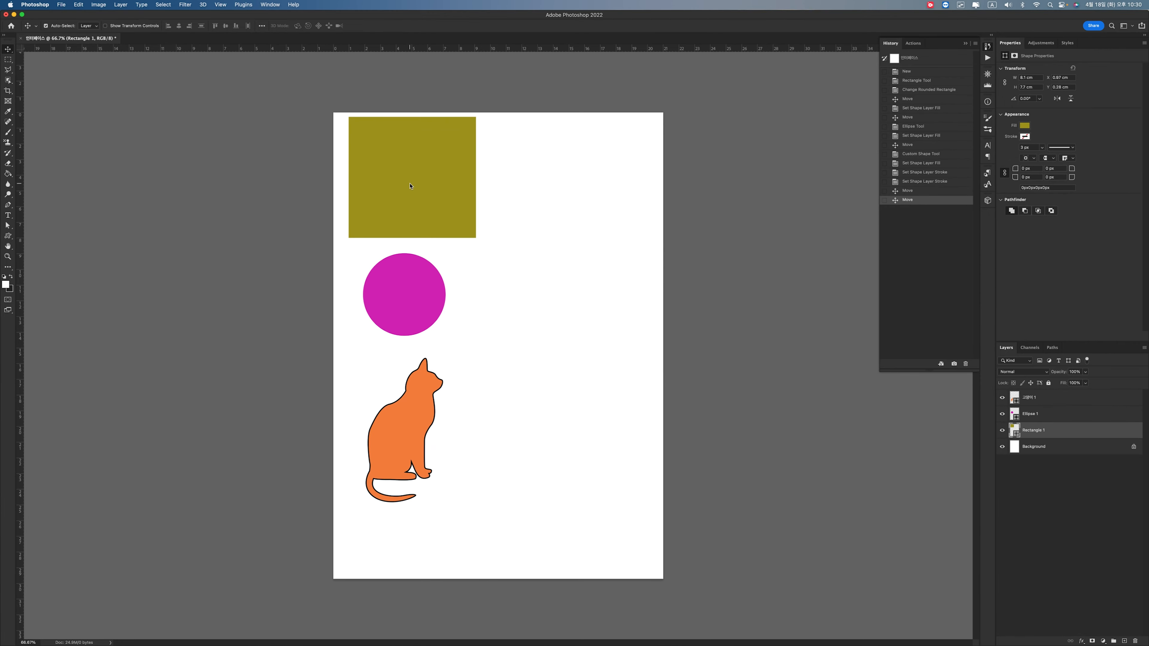